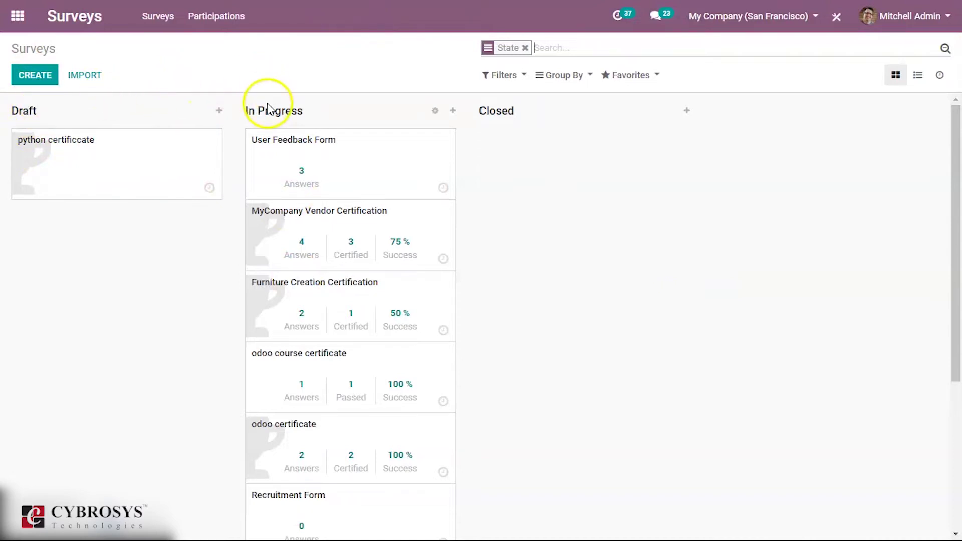
# Create a new survey, provisionally titled 'Satisfaction survey', in the Recruitment category.
pyautogui.click(47, 78)
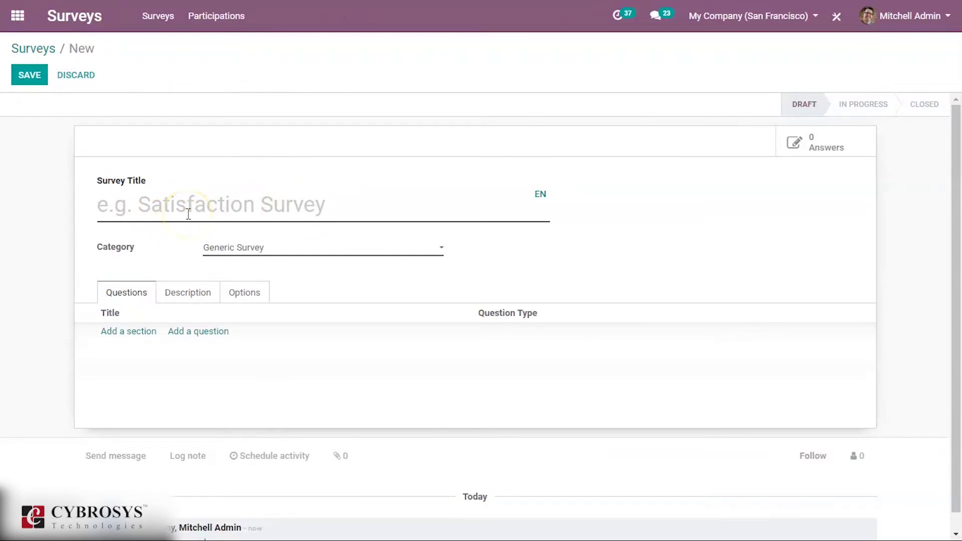
pyautogui.write('S')
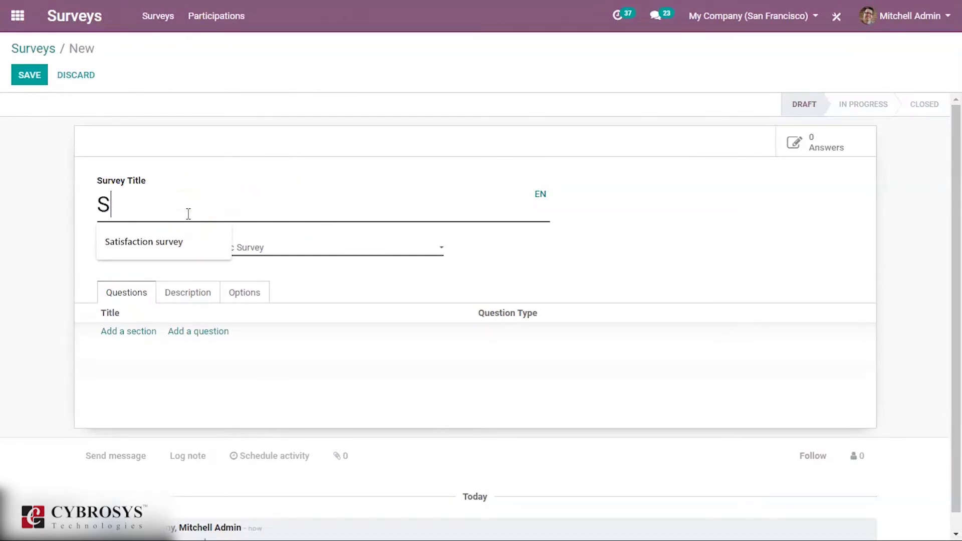
pyautogui.press('BackSpace')
pyautogui.write('S')
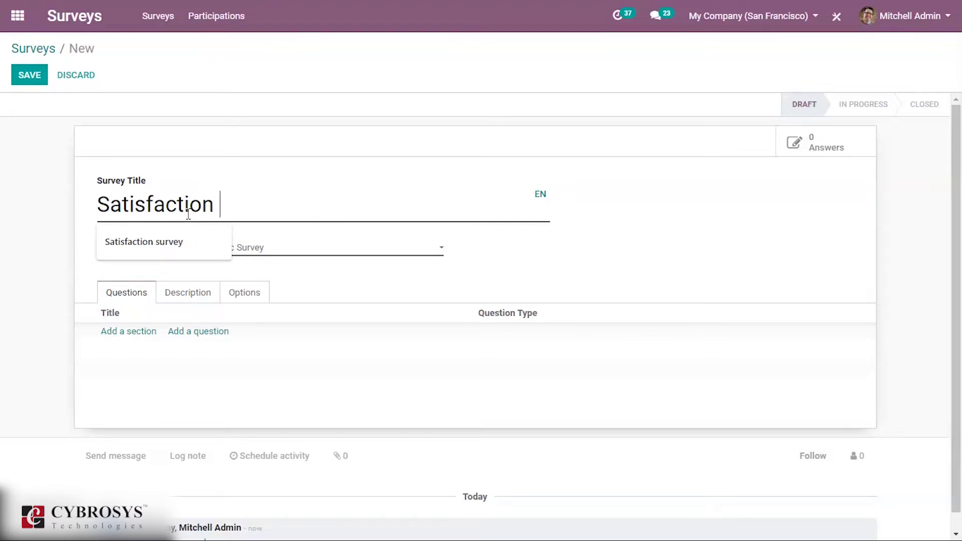
pyautogui.write('atisfaction')
pyautogui.click(184, 252)
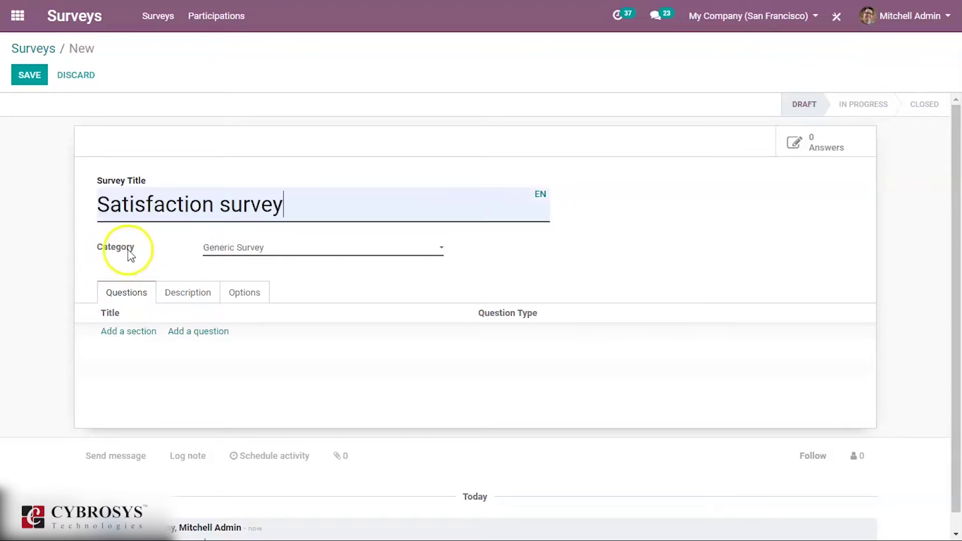
pyautogui.click(239, 250)
pyautogui.click(226, 273)
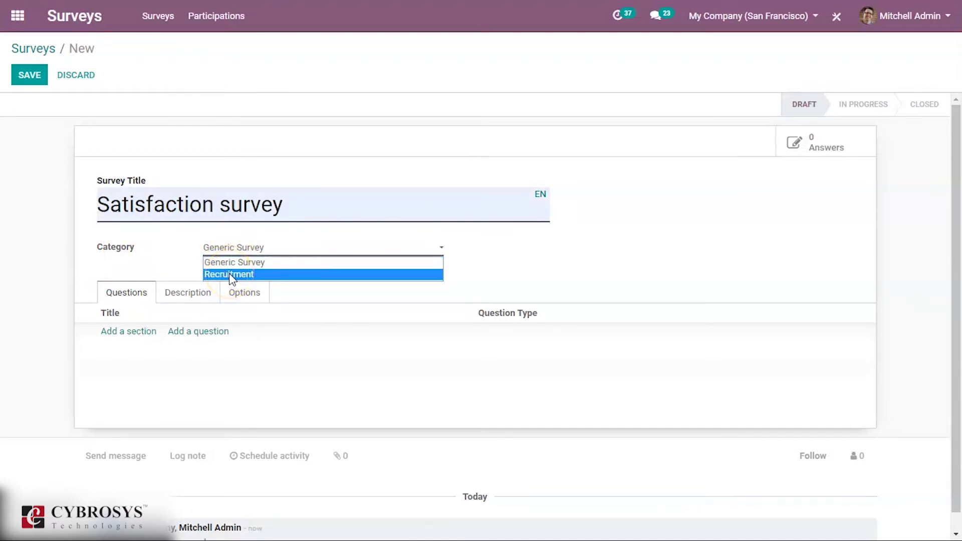
pyautogui.click(229, 273)
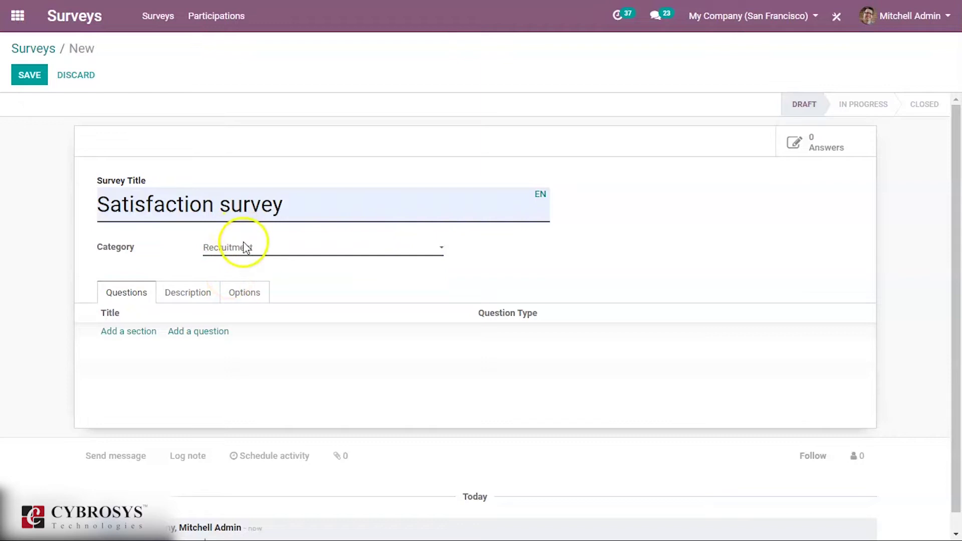
# Change the survey title to 'Recruitment survey' and dismiss an empty new-question form.
pyautogui.click(298, 202)
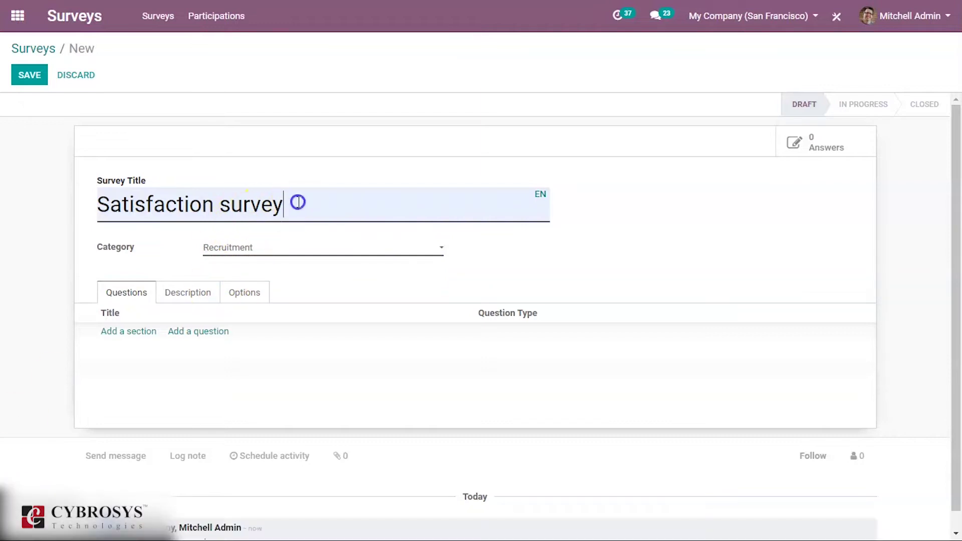
pyautogui.press('BackSpace')
pyautogui.press('BackSpace')
pyautogui.press('BackSpace')
pyautogui.press('BackSpace')
pyautogui.press('BackSpace')
pyautogui.press('BackSpace')
pyautogui.press('BackSpace')
pyautogui.press('BackSpace')
pyautogui.press('BackSpace')
pyautogui.press('BackSpace')
pyautogui.press('BackSpace')
pyautogui.press('BackSpace')
pyautogui.press('BackSpace')
pyautogui.press('BackSpace')
pyautogui.press('BackSpace')
pyautogui.press('BackSpace')
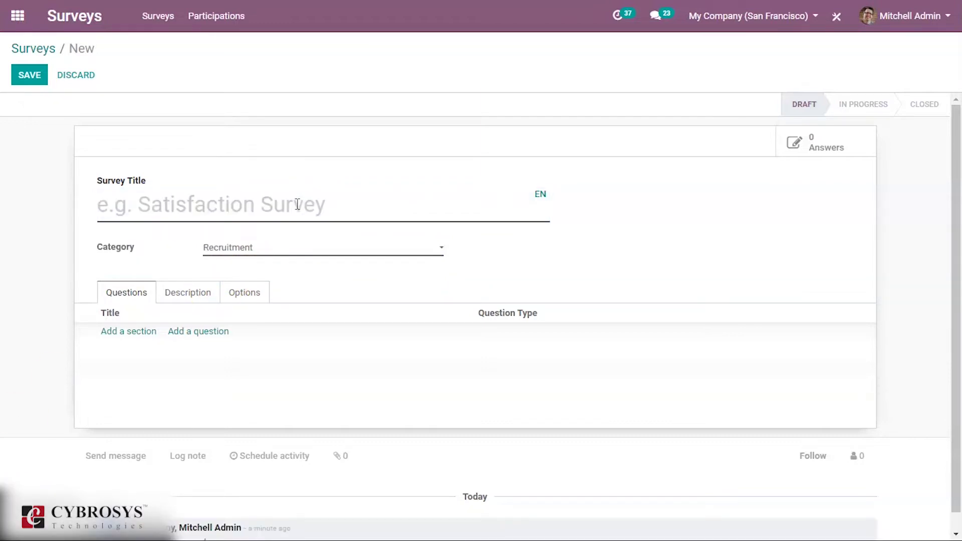
pyautogui.write('Recruitment survey')
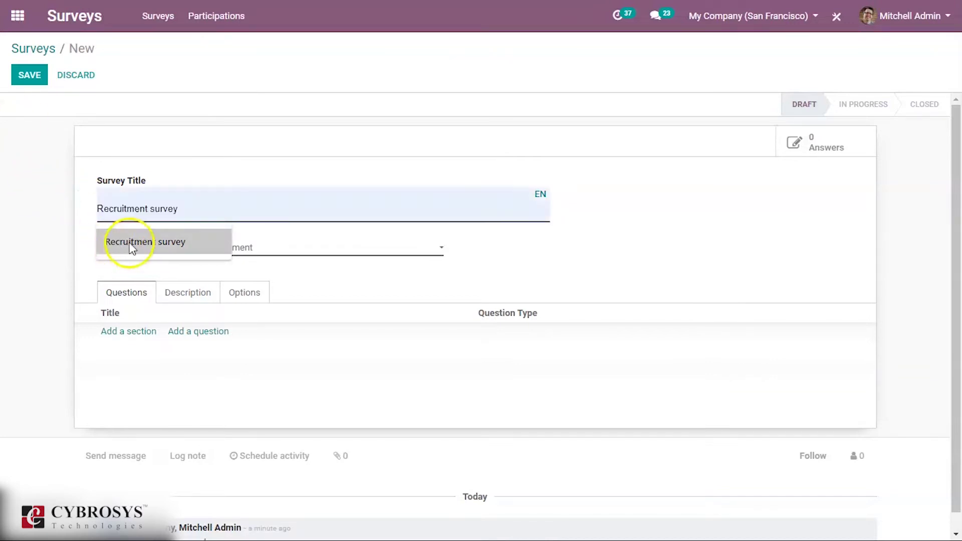
pyautogui.click(130, 242)
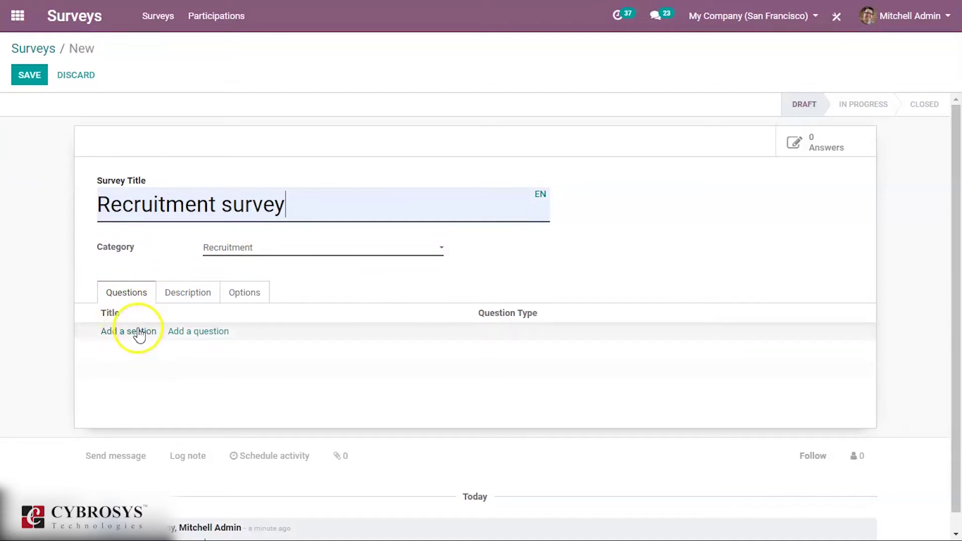
pyautogui.click(177, 332)
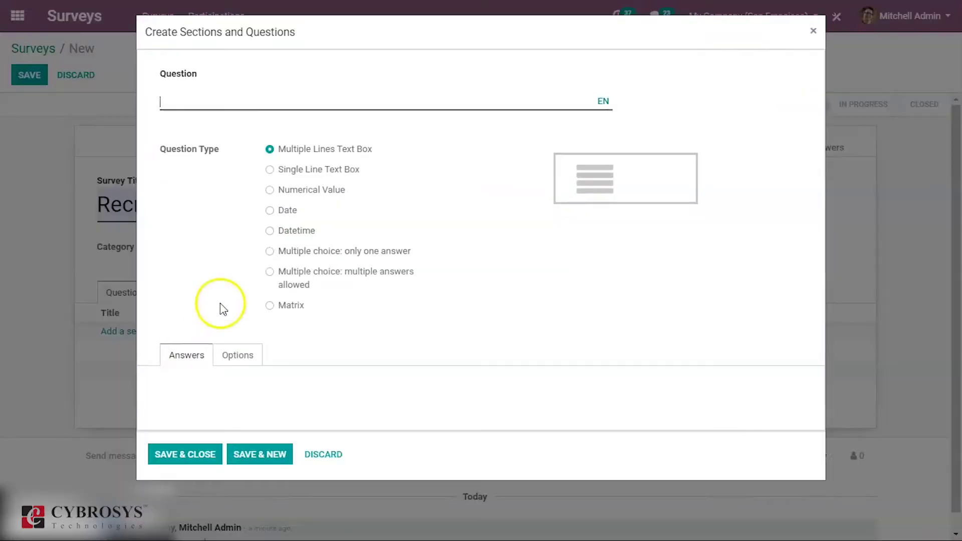
pyautogui.click(815, 32)
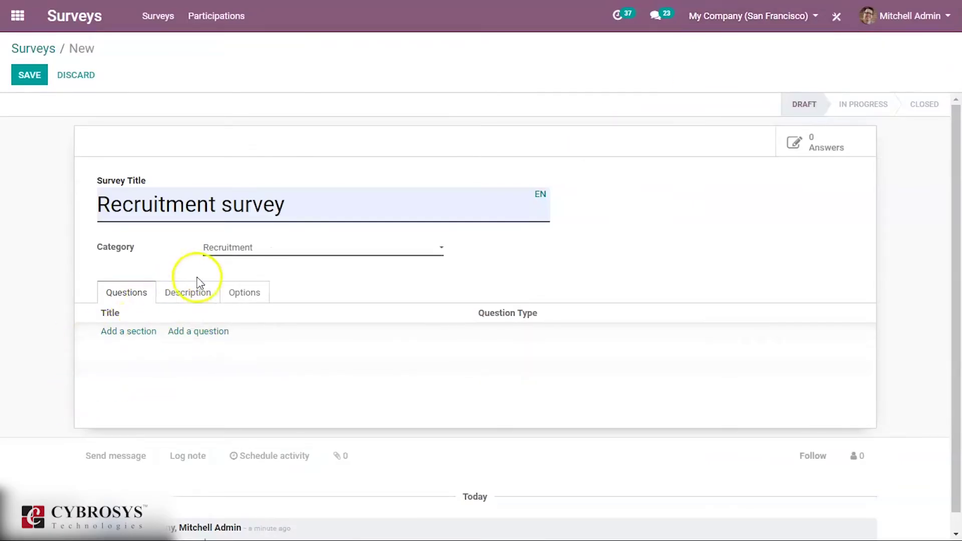
pyautogui.click(242, 289)
# Set one page per question, a 10:00-minute time limit, and scoring with answers at the end.
pyautogui.scroll(-4, 224, 345)
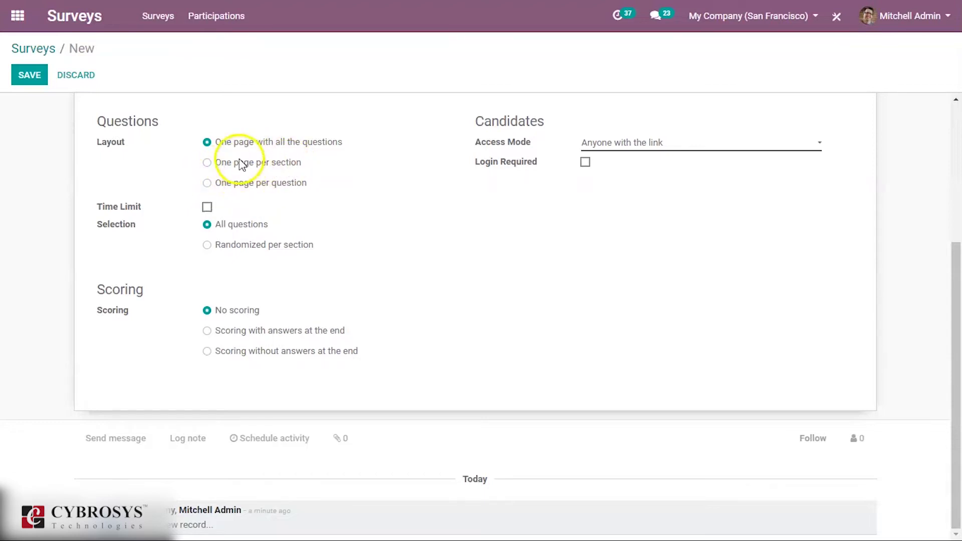
pyautogui.click(242, 185)
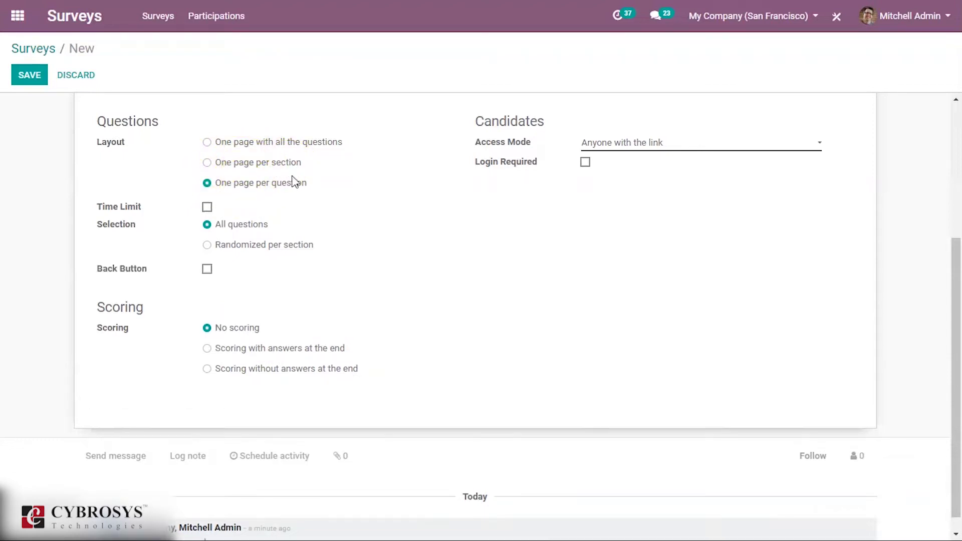
pyautogui.click(207, 208)
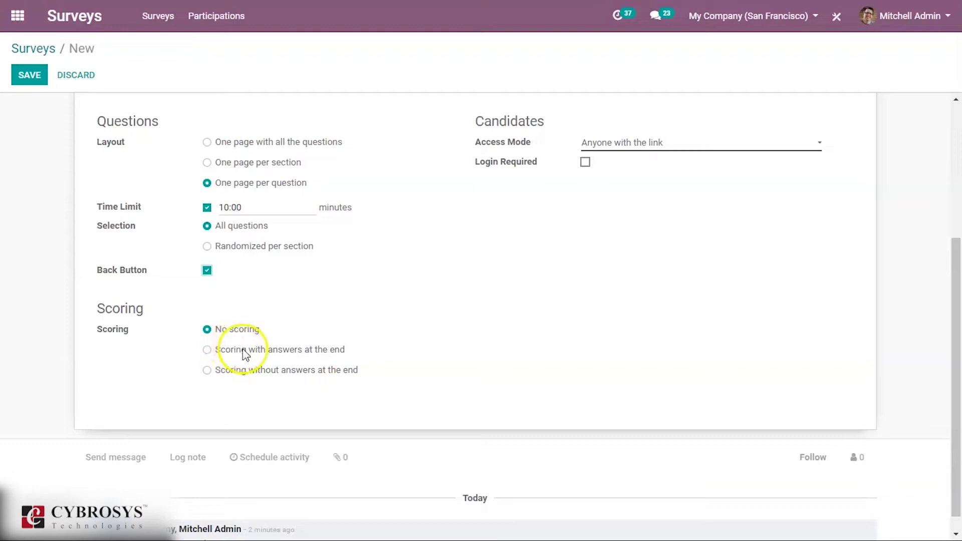
pyautogui.click(209, 351)
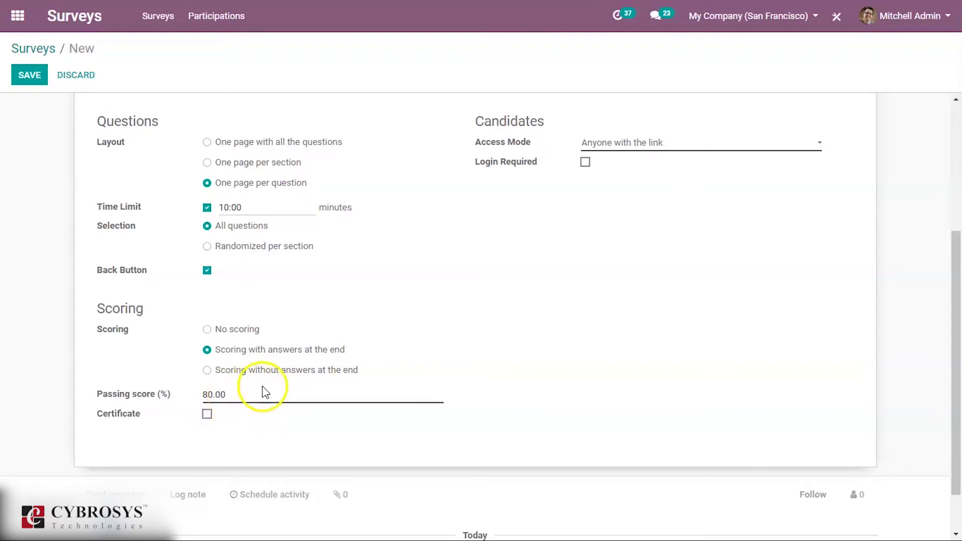
# Enable the certificate, sent with the 'Survey: Send certification by email' template.
pyautogui.scroll(4, 262, 393)
pyautogui.scroll(-5, 245, 396)
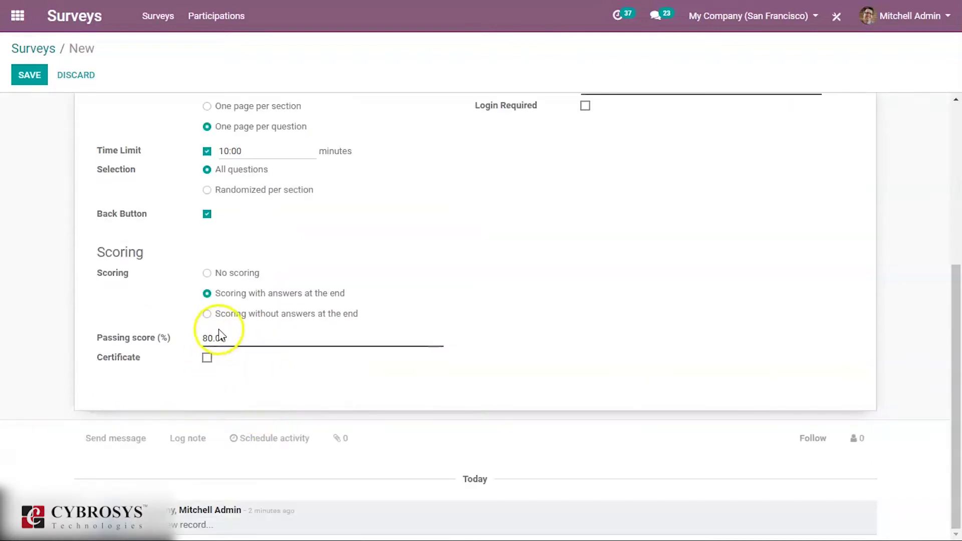
pyautogui.click(207, 358)
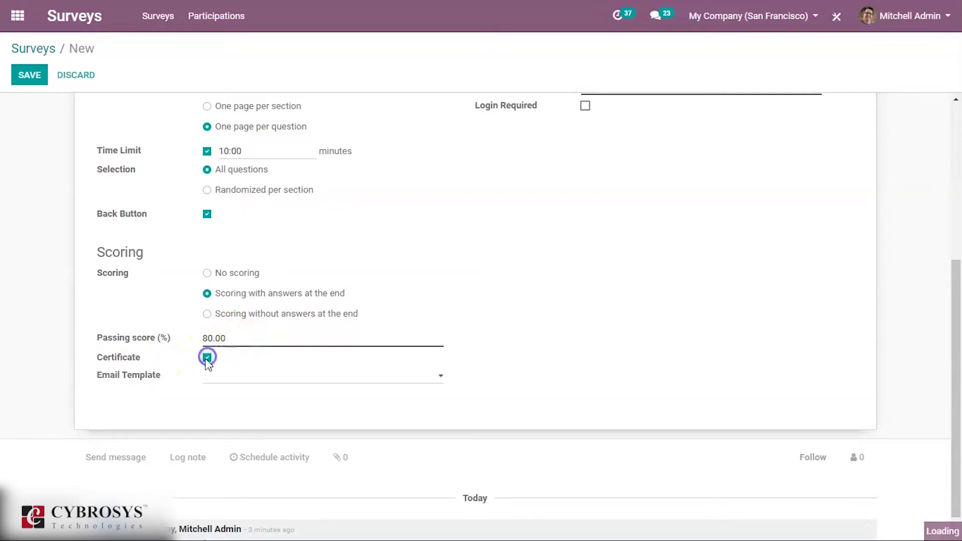
pyautogui.click(216, 381)
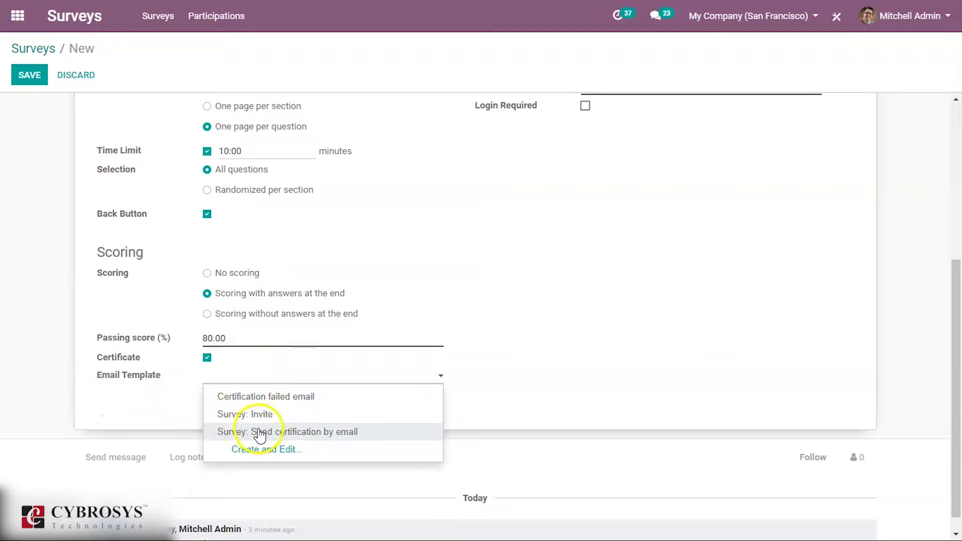
pyautogui.click(320, 432)
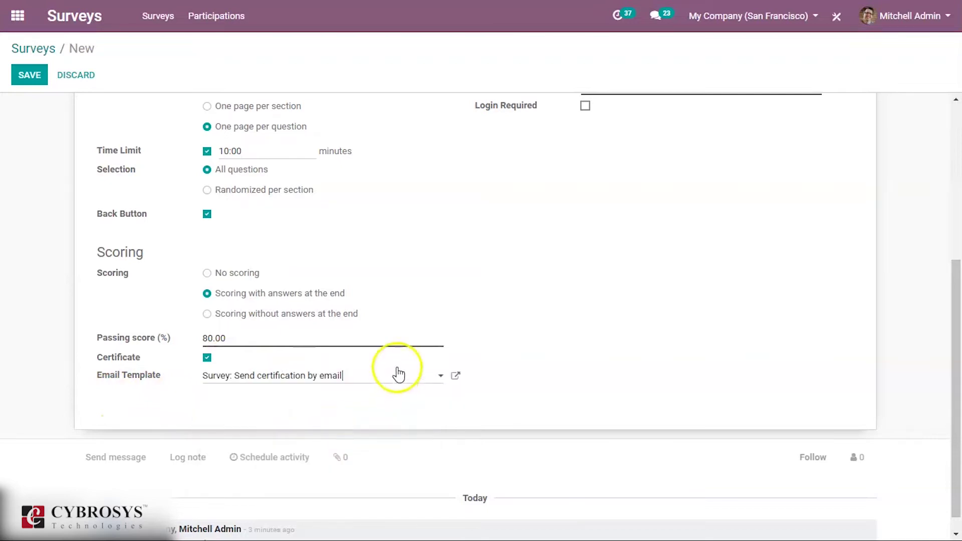
pyautogui.scroll(5, 502, 296)
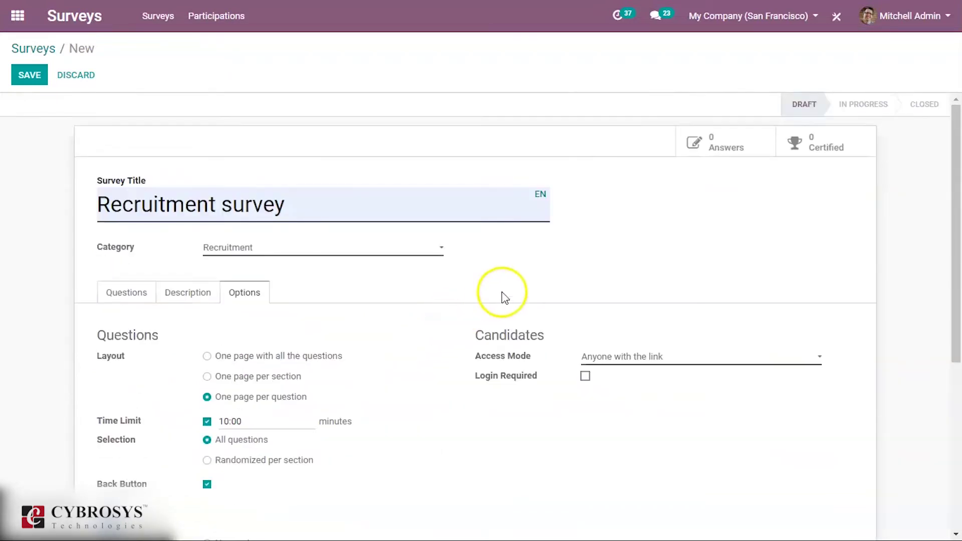
# Limit access to invited people only and switch on the attempts limit, clearing its count.
pyautogui.click(634, 357)
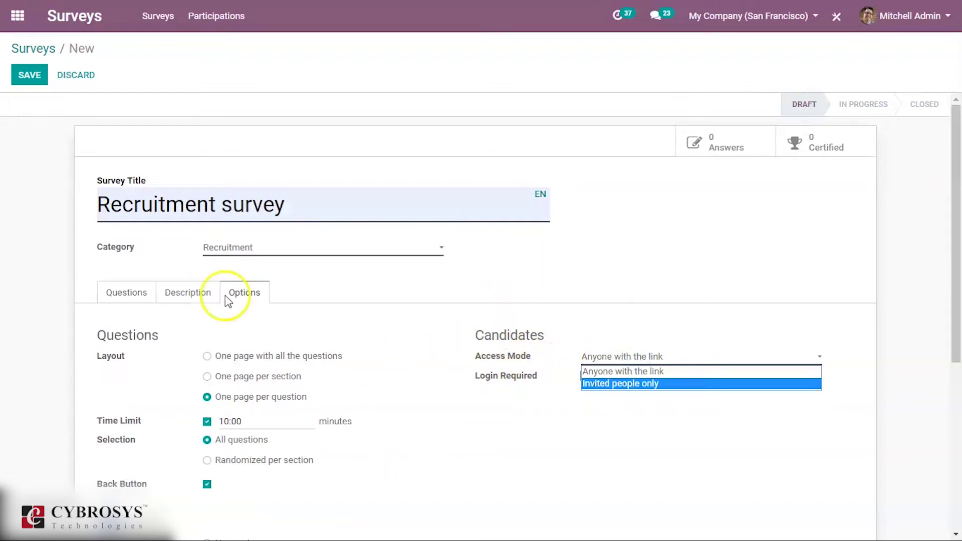
pyautogui.click(633, 374)
pyautogui.click(636, 363)
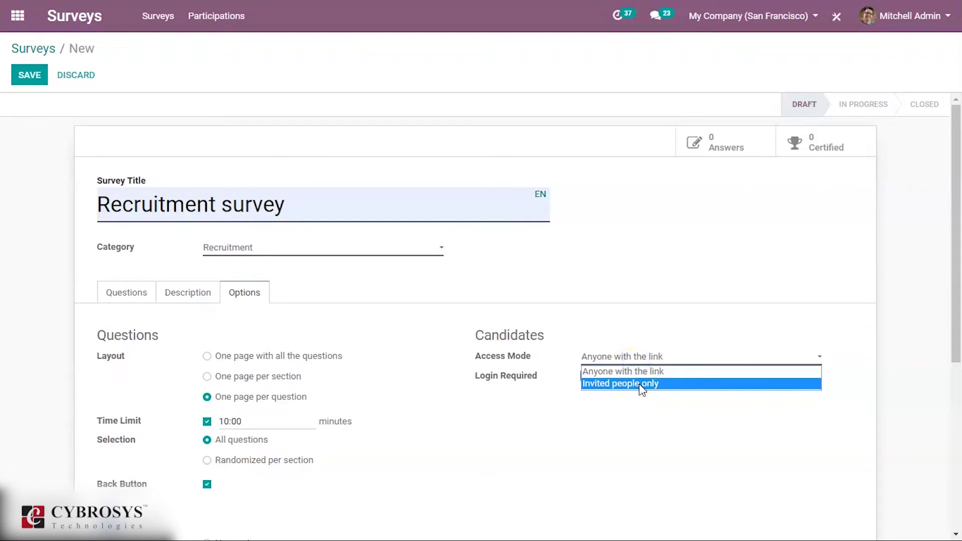
pyautogui.click(641, 384)
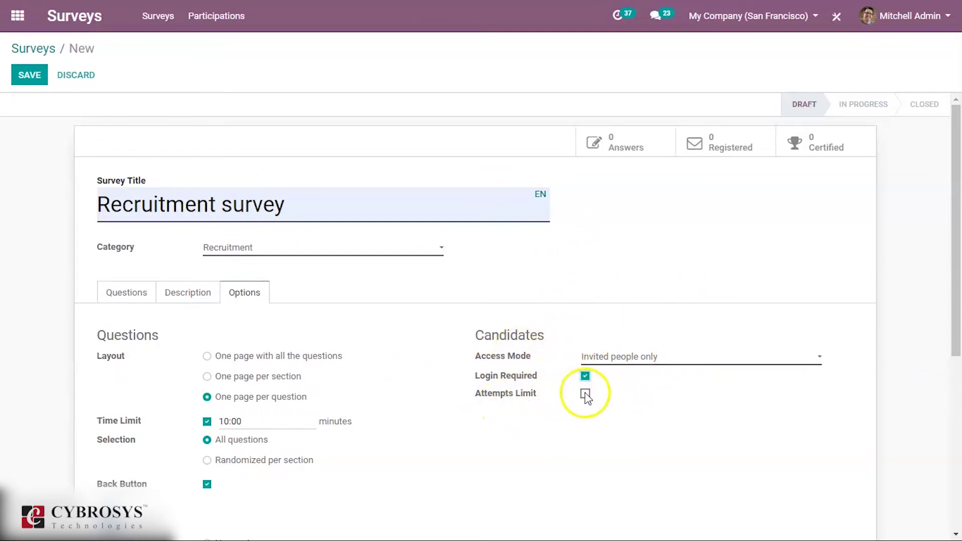
pyautogui.click(586, 394)
pyautogui.click(622, 394)
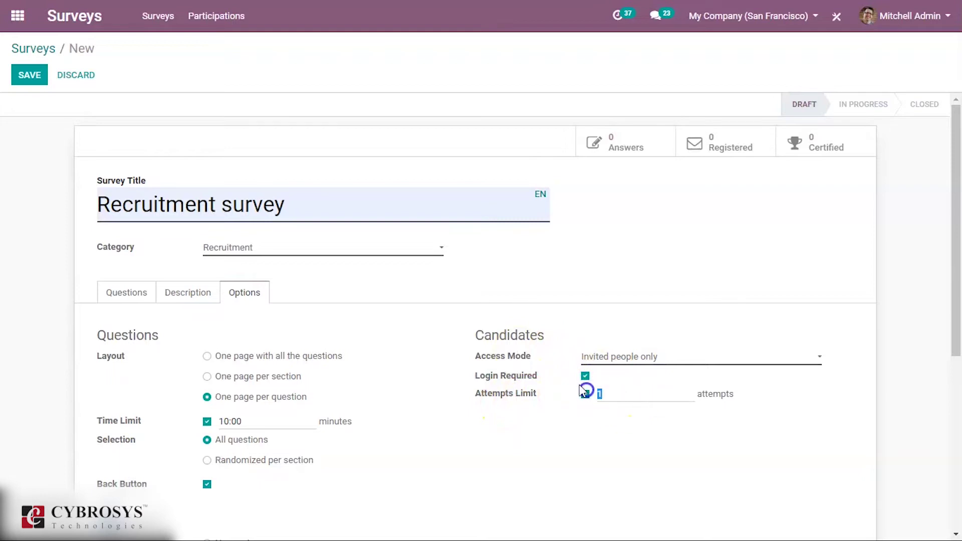
pyautogui.press('BackSpace')
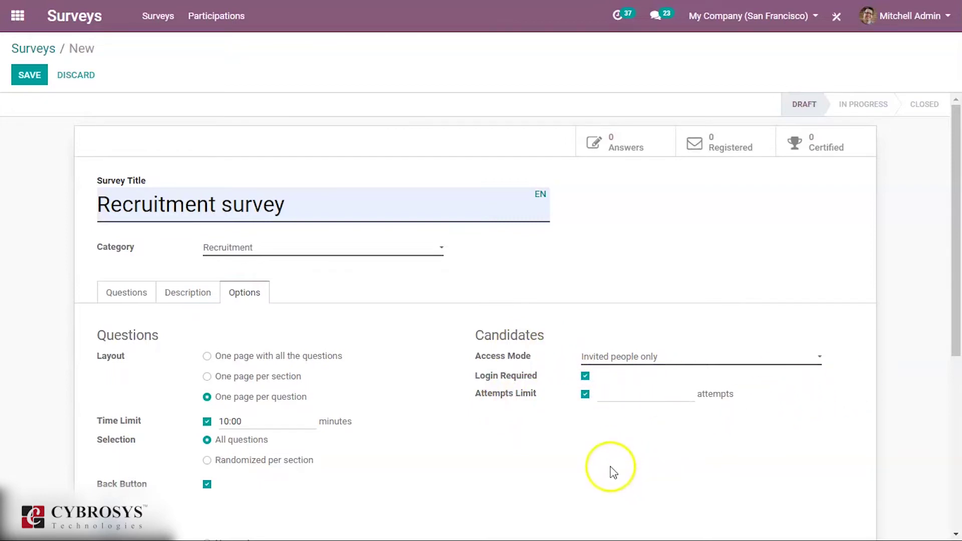
pyautogui.scroll(-5, 475, 446)
# Switch on Give Badge for the certification.
pyautogui.scroll(3, 395, 441)
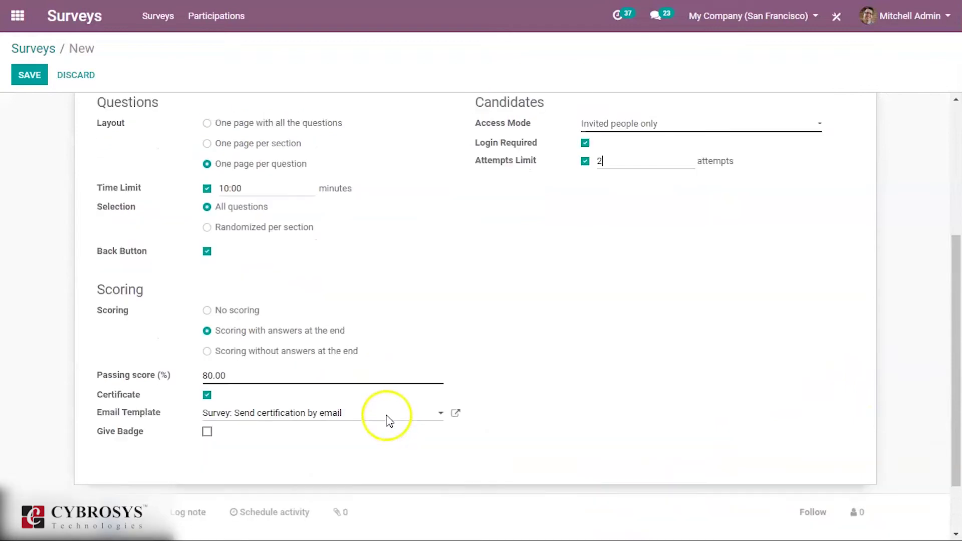
pyautogui.scroll(3, 317, 431)
pyautogui.scroll(-6, 313, 451)
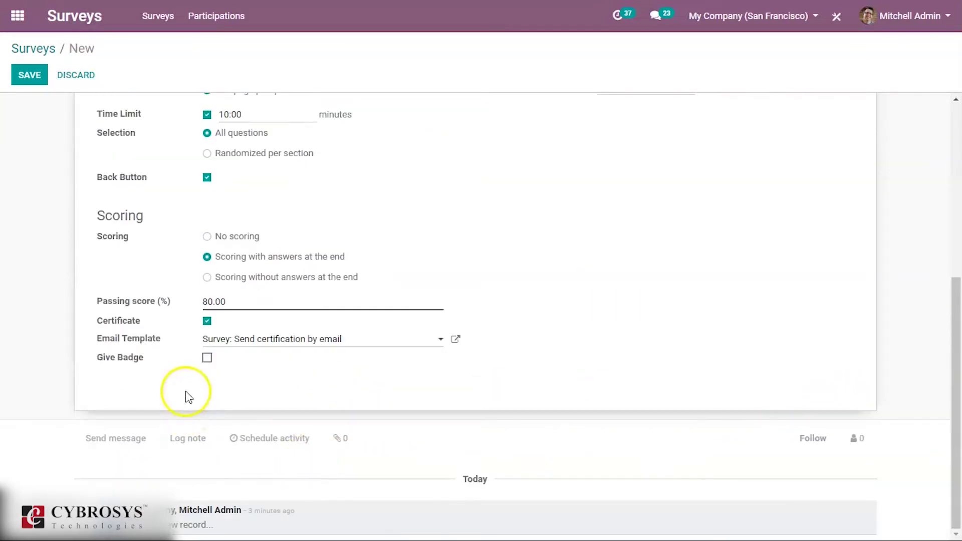
pyautogui.click(207, 358)
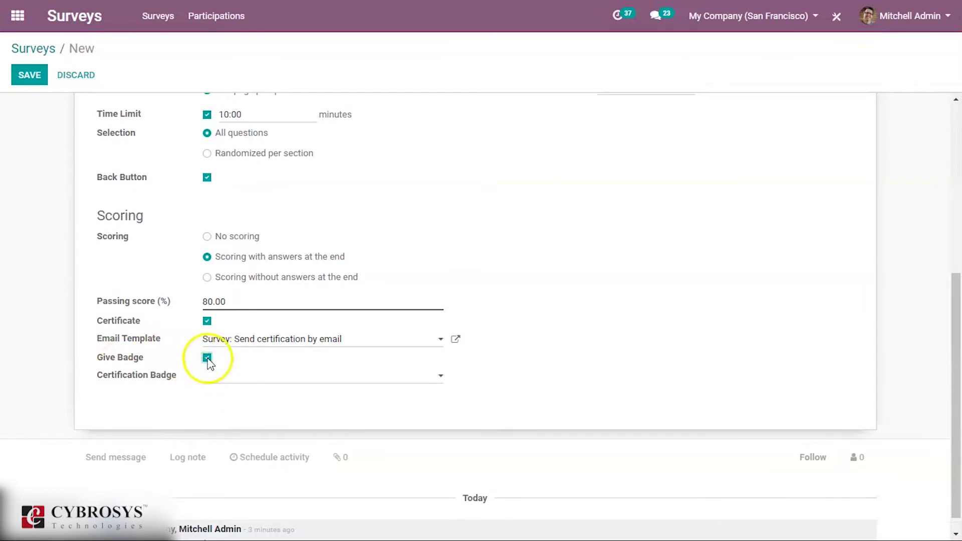
pyautogui.click(207, 359)
pyautogui.scroll(4, 258, 405)
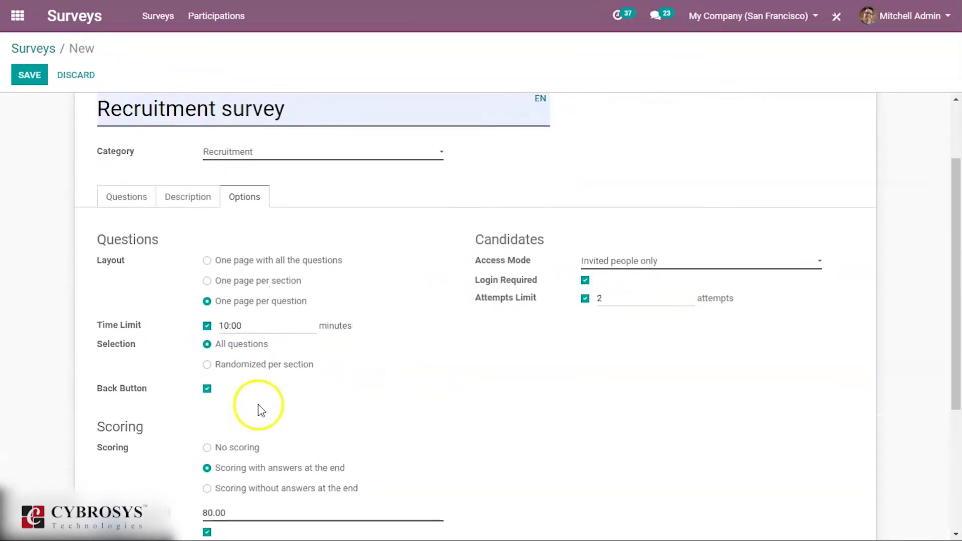
pyautogui.scroll(-4, 223, 394)
pyautogui.click(207, 358)
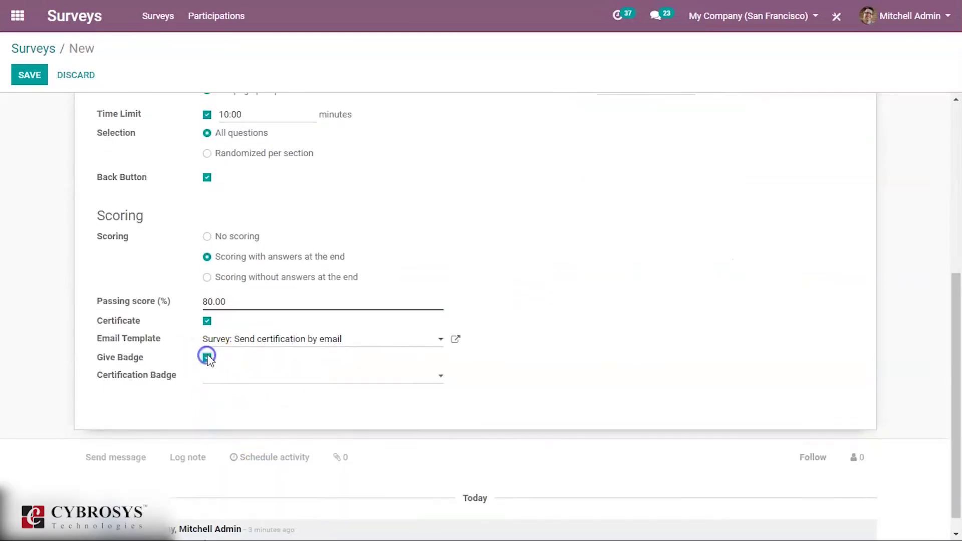
# Create and attach a Silver-level 'Recruitment survey' certification badge.
pyautogui.click(232, 375)
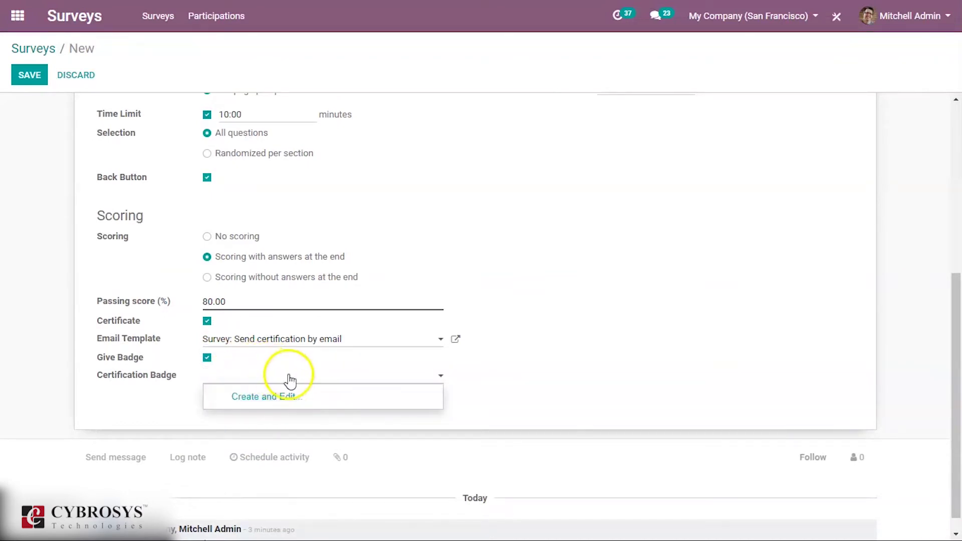
pyautogui.click(290, 395)
pyautogui.click(294, 234)
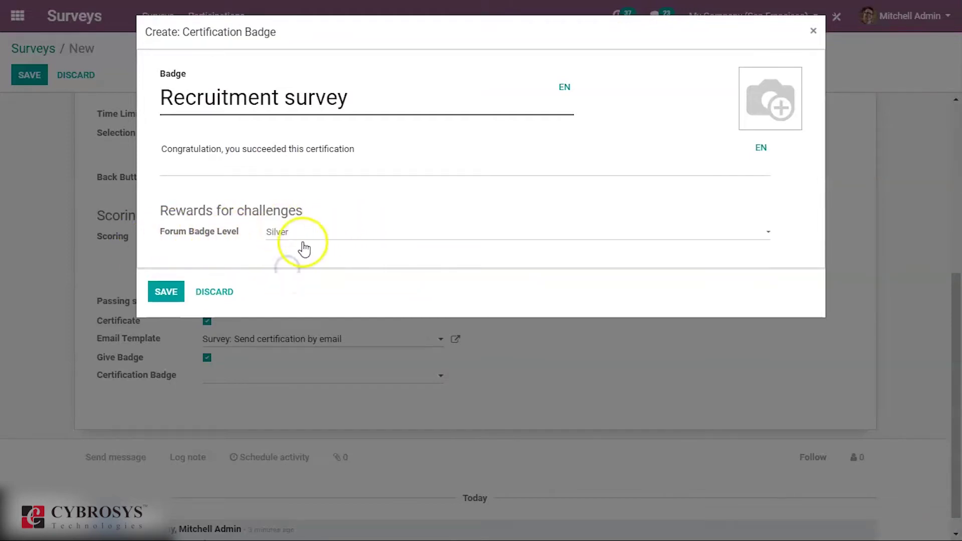
pyautogui.click(275, 169)
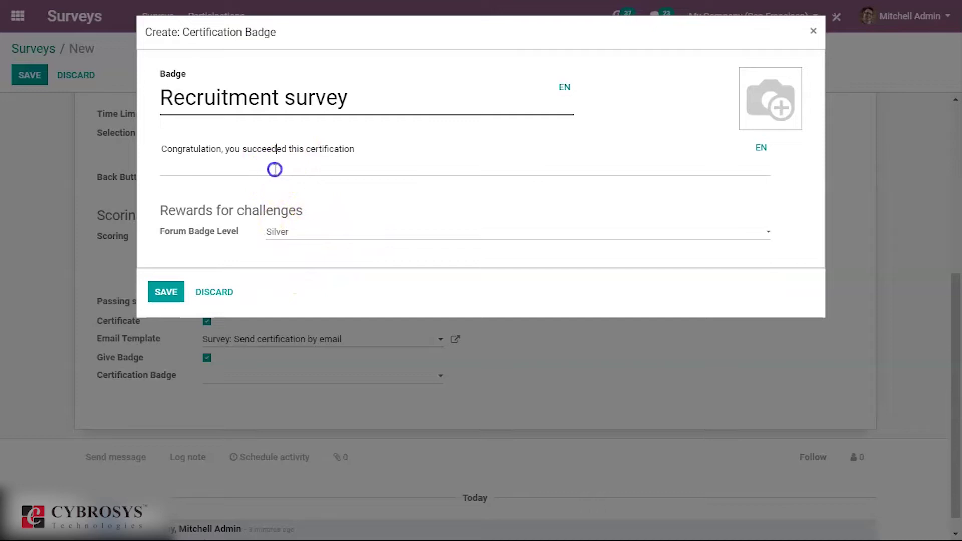
pyautogui.click(169, 291)
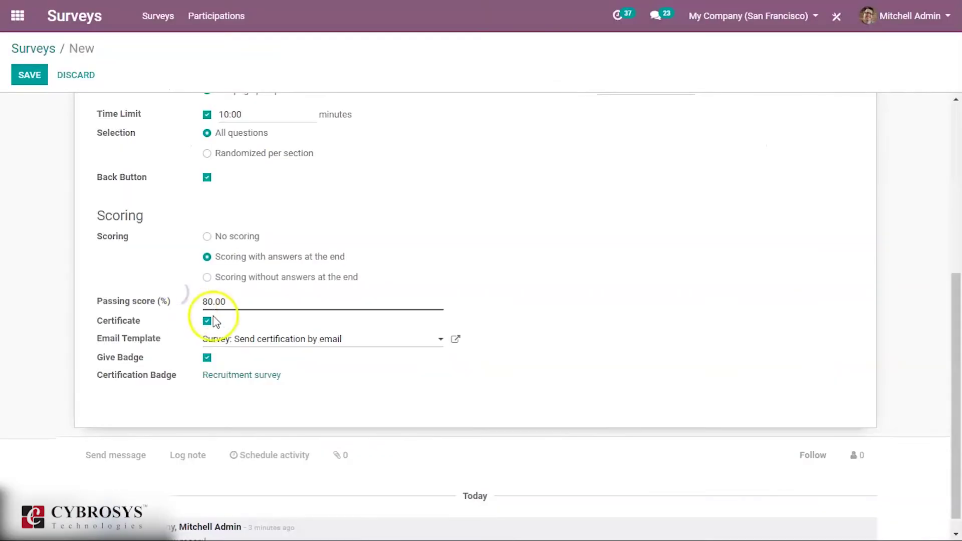
pyautogui.scroll(6, 250, 376)
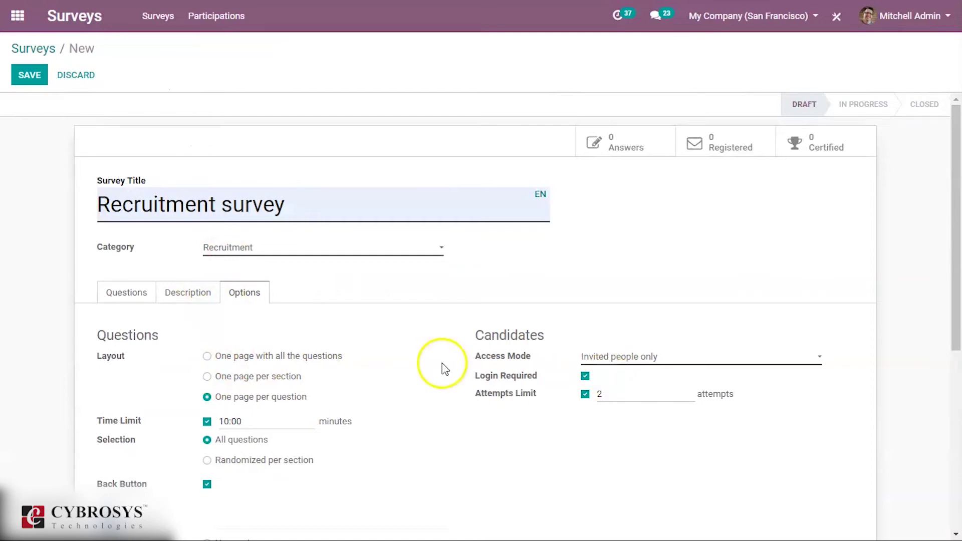
# Enter placeholder text 'fdf' as the description, then show the empty Questions list.
pyautogui.scroll(-4, 440, 360)
pyautogui.scroll(5, 221, 175)
pyautogui.click(190, 293)
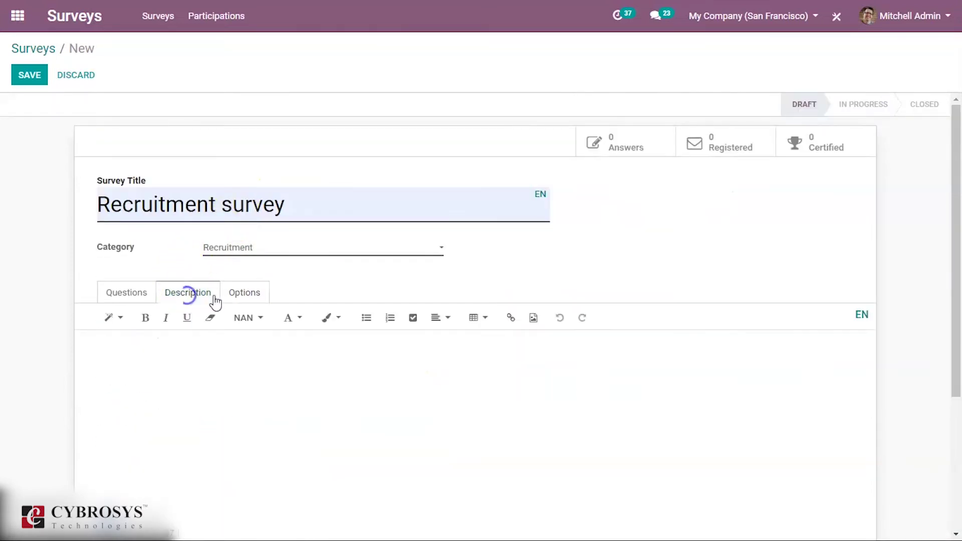
pyautogui.click(225, 363)
pyautogui.write('fdf')
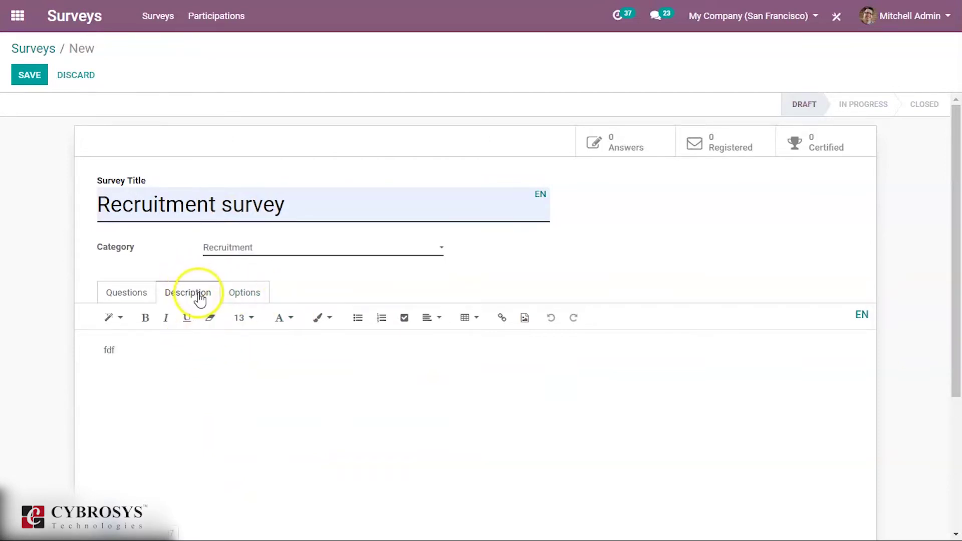
pyautogui.click(149, 344)
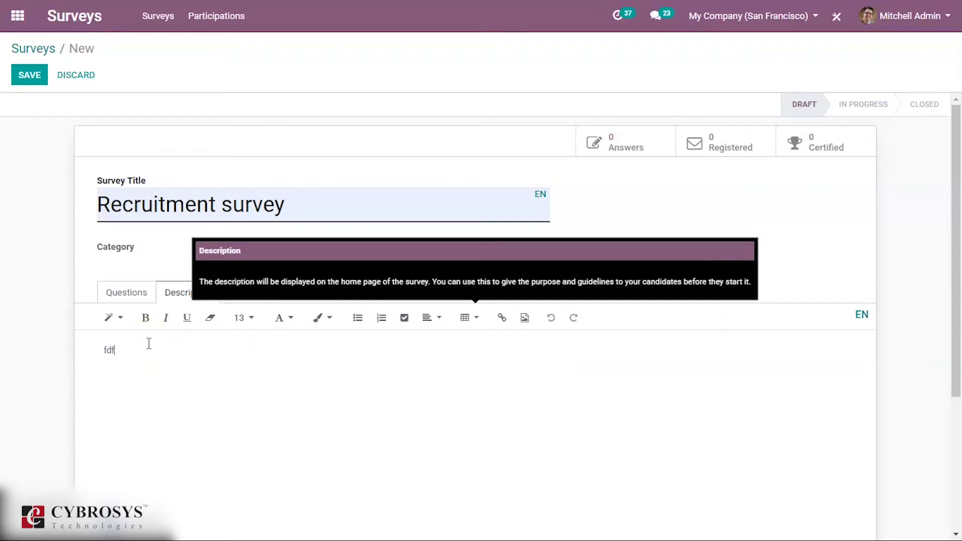
pyautogui.click(125, 296)
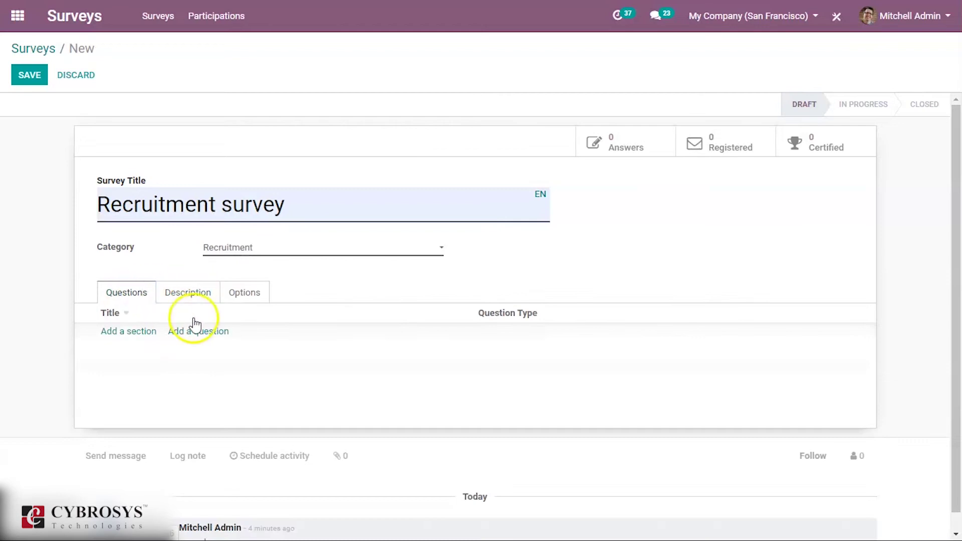
# Add the question 'what is oops' as a single-answer multiple choice.
pyautogui.click(191, 332)
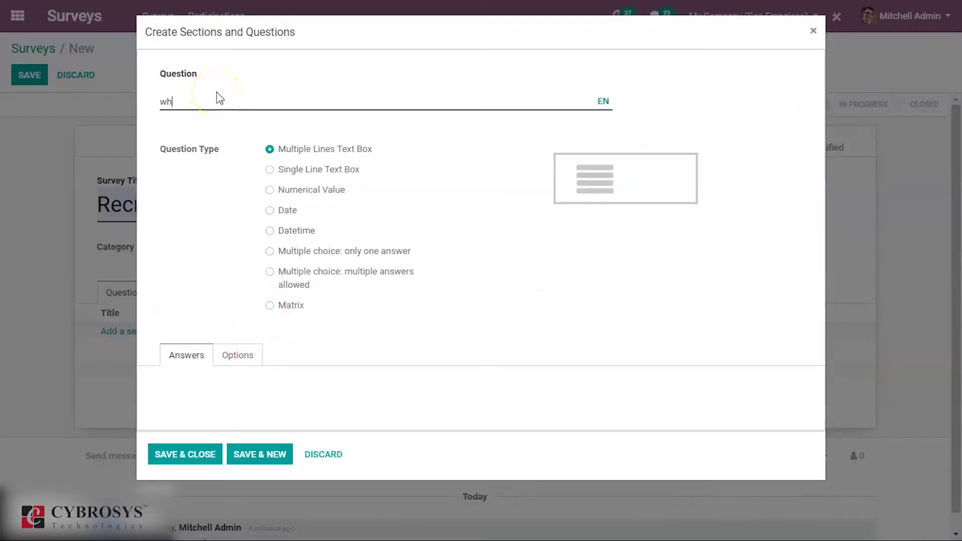
pyautogui.write('what is oops')
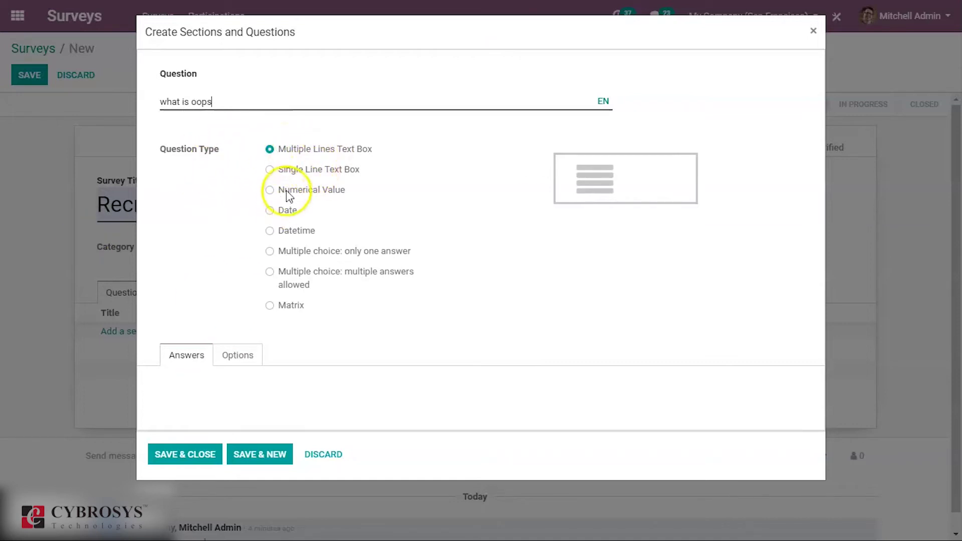
pyautogui.click(271, 210)
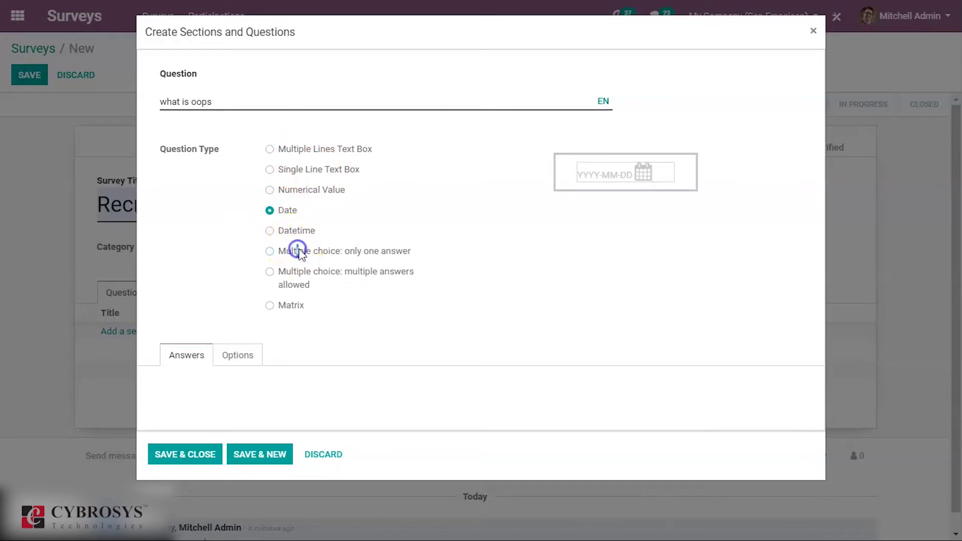
pyautogui.click(270, 251)
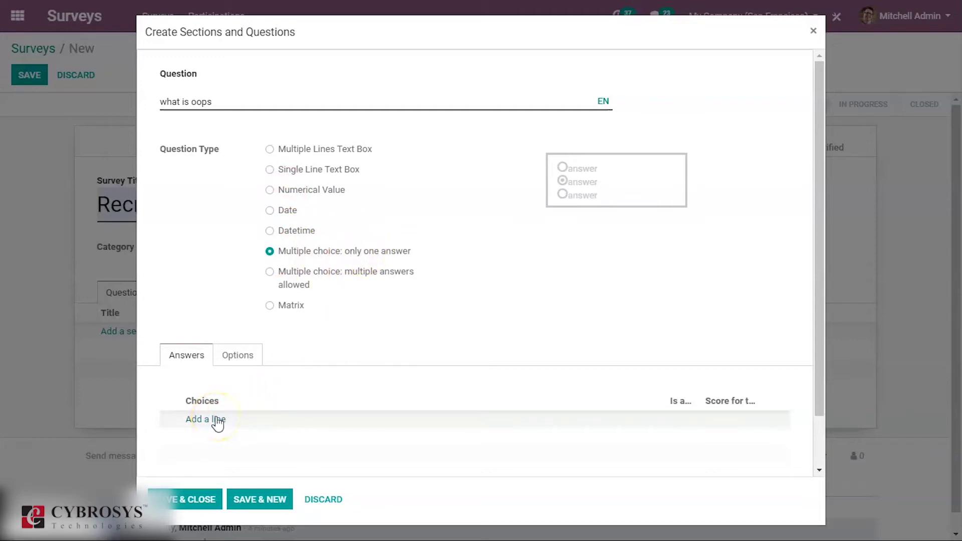
# Add choices Object oriented (correct, 5 points) and Procedural, then save the question.
pyautogui.scroll(-1, 218, 424)
pyautogui.click(215, 361)
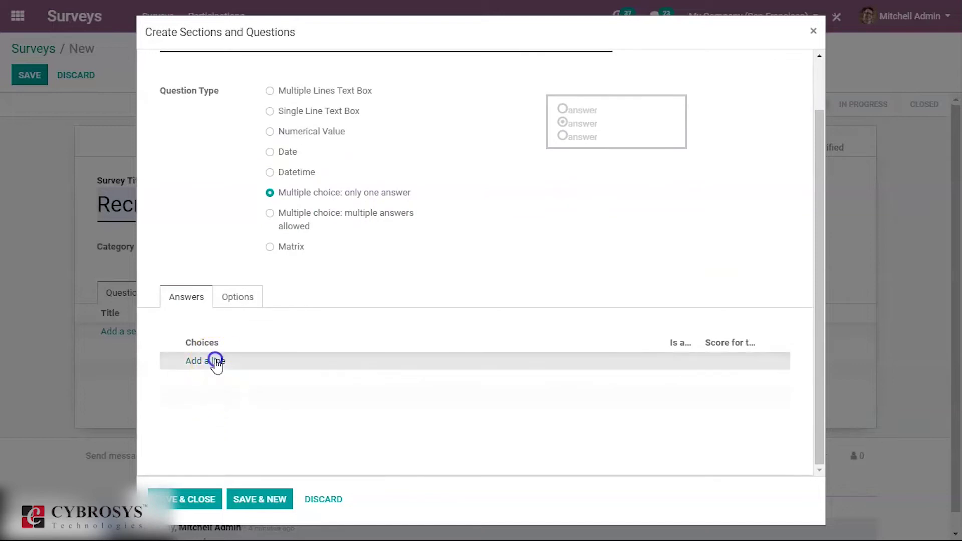
pyautogui.write('O')
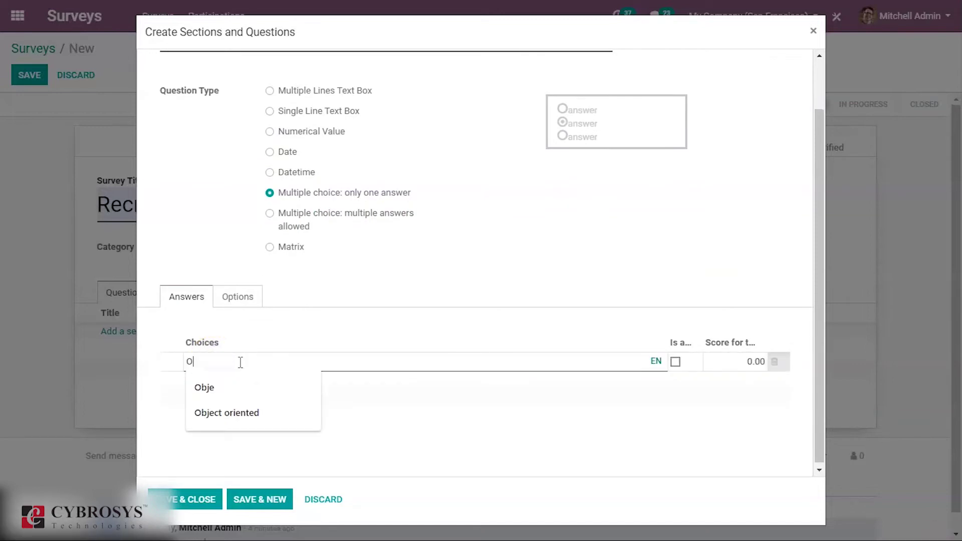
pyautogui.write('bject')
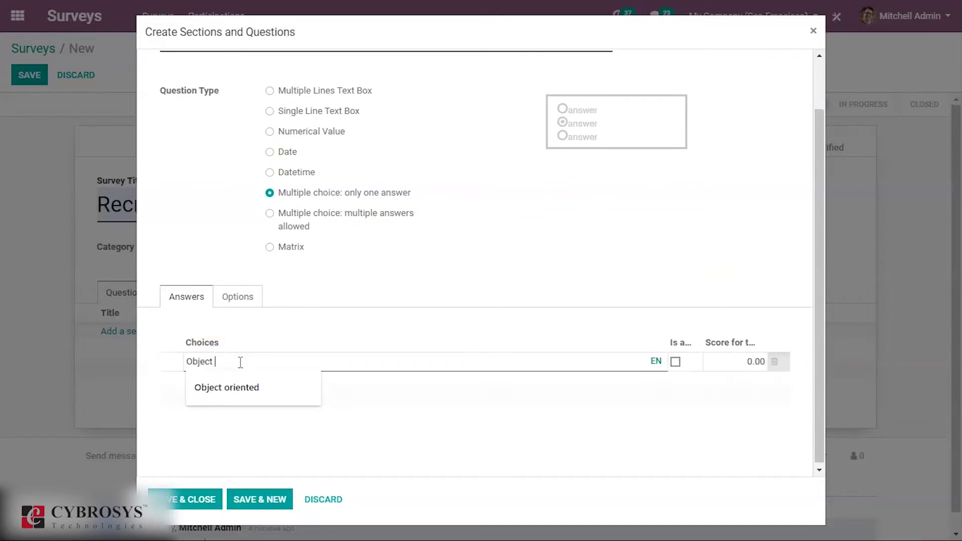
pyautogui.write(' oriented')
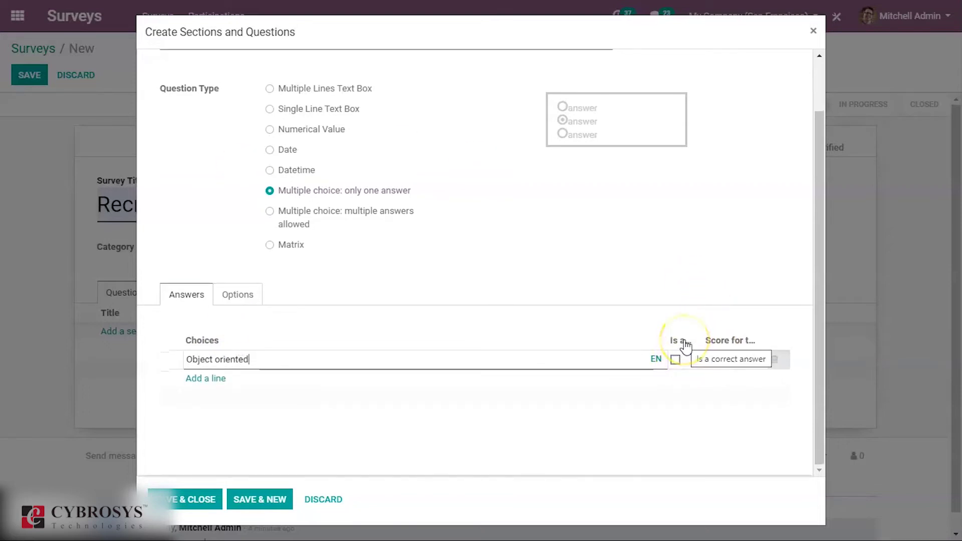
pyautogui.click(676, 359)
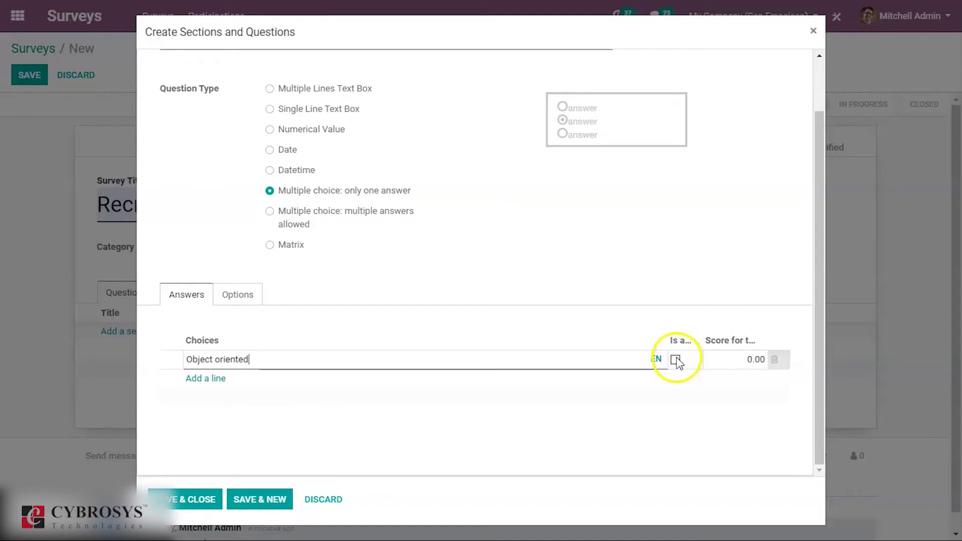
pyautogui.click(676, 359)
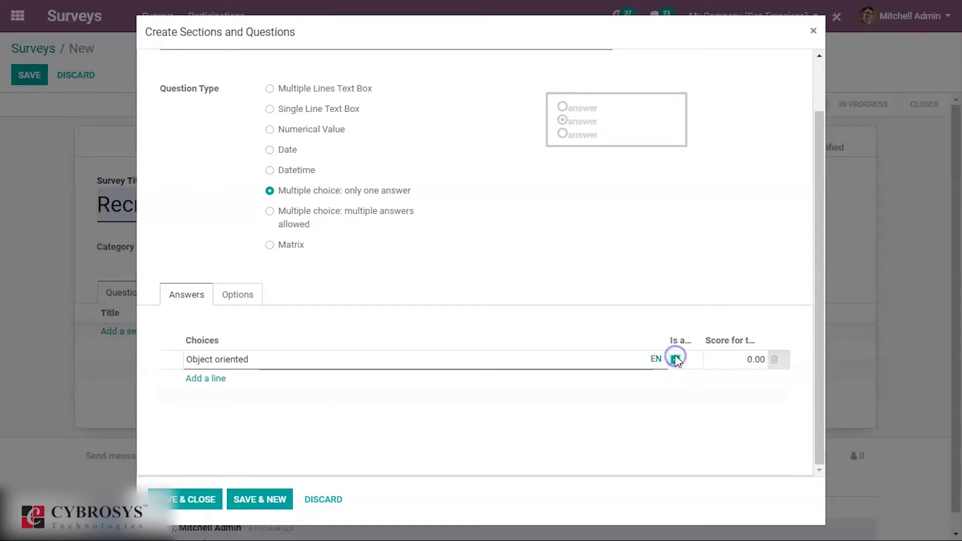
pyautogui.click(752, 359)
pyautogui.write('5')
pyautogui.click(205, 378)
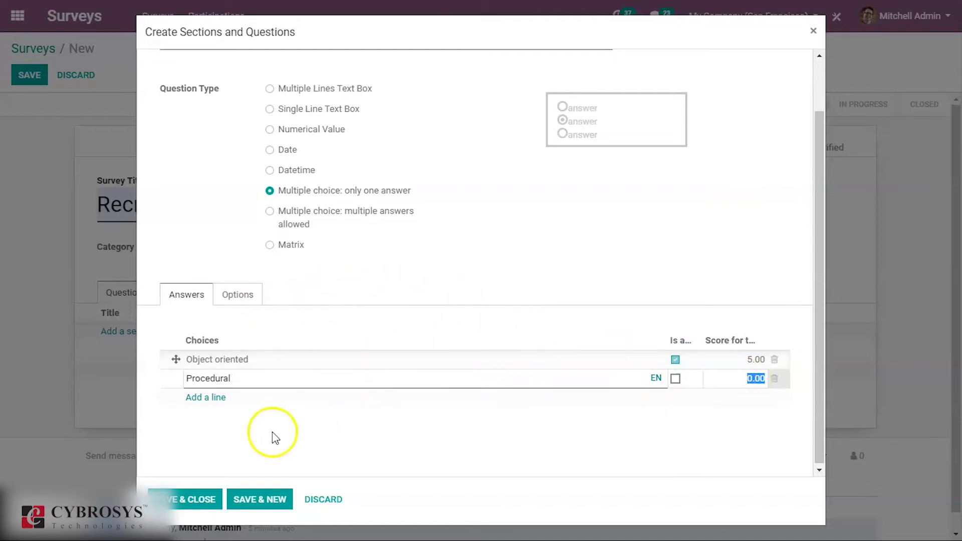
pyautogui.click(208, 507)
# Add the question 'Is java object oriented' as a single-answer multiple choice.
pyautogui.click(185, 350)
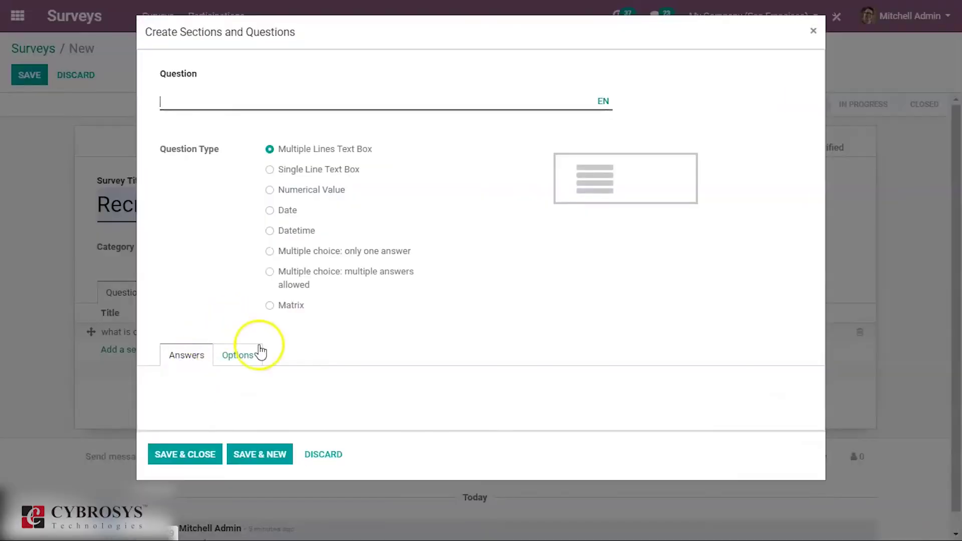
pyautogui.click(224, 96)
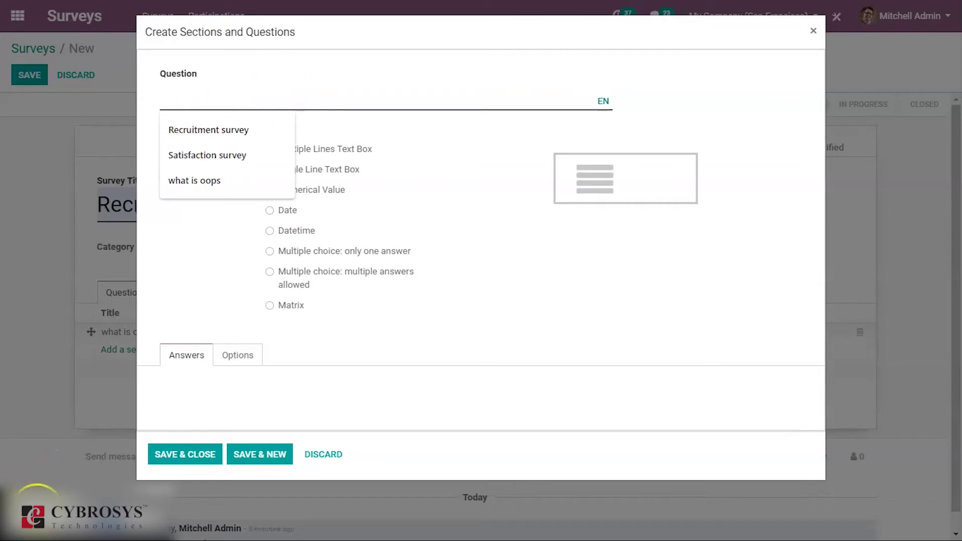
pyautogui.write('Is java object oriented')
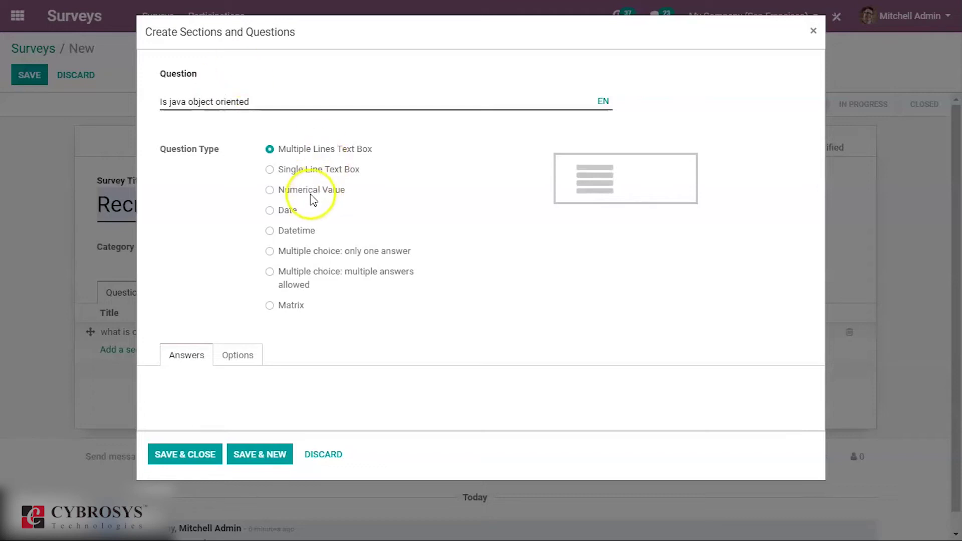
pyautogui.click(270, 252)
# Add answers Yes (correct, 5 points) and No, save the question, then save and start the survey.
pyautogui.click(206, 421)
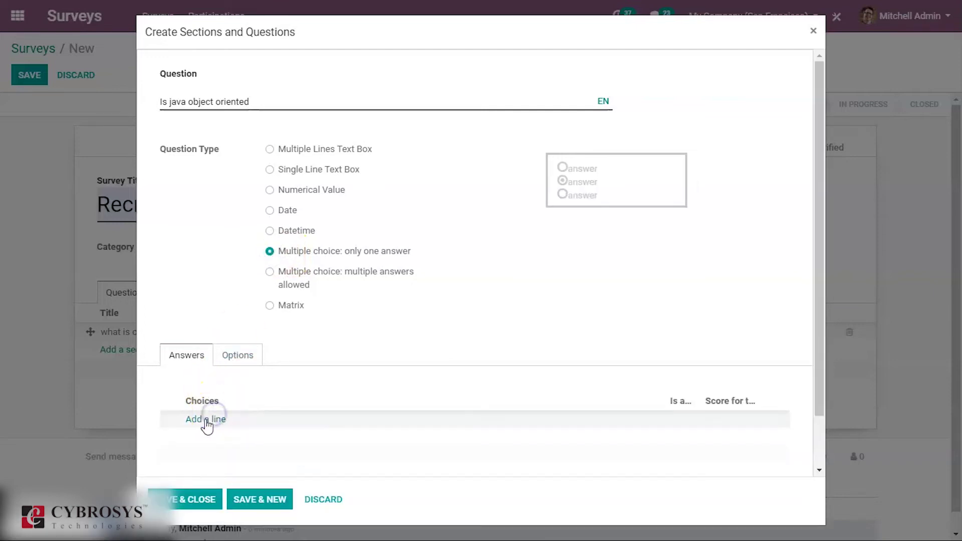
pyautogui.click(206, 421)
pyautogui.click(224, 419)
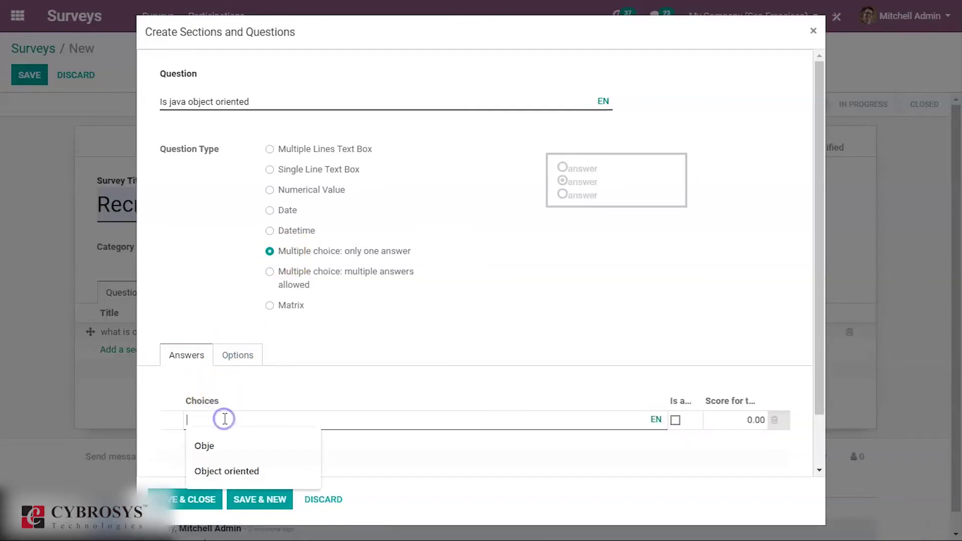
pyautogui.write('Ye')
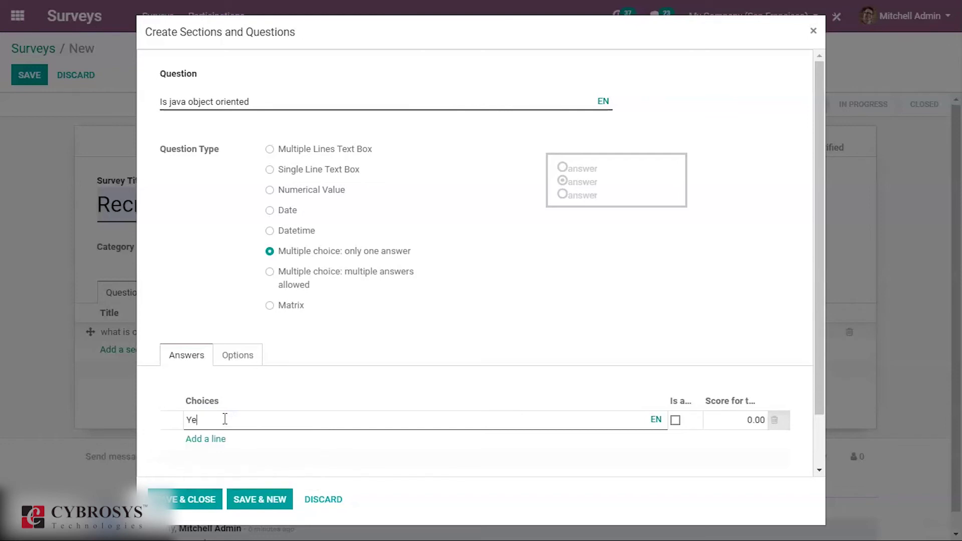
pyautogui.write('s')
pyautogui.click(675, 421)
pyautogui.click(747, 420)
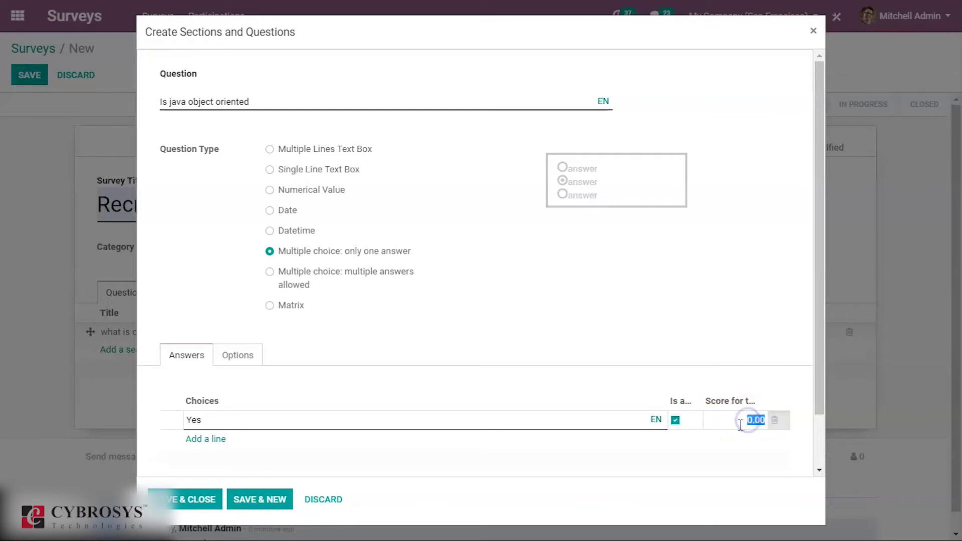
pyautogui.write('5')
pyautogui.click(204, 439)
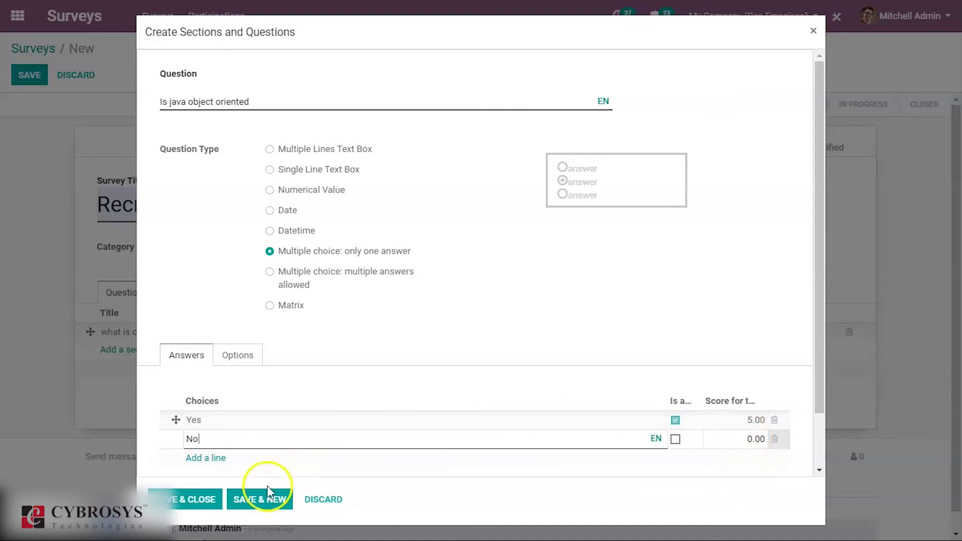
pyautogui.click(196, 499)
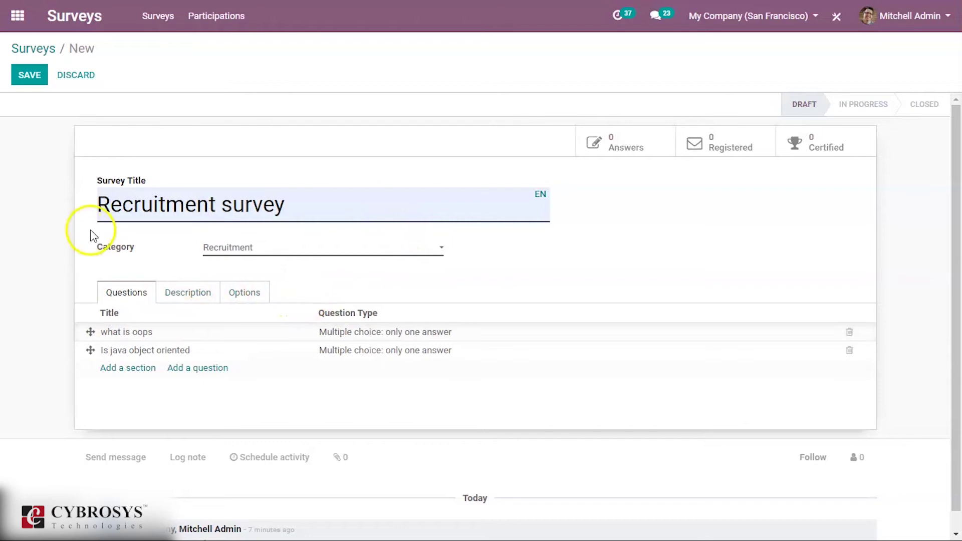
pyautogui.click(29, 80)
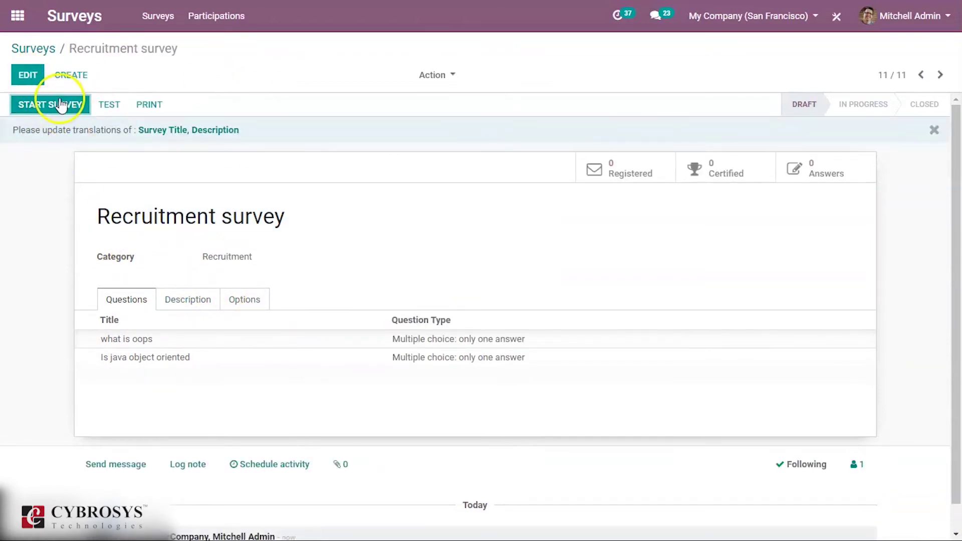
pyautogui.click(62, 107)
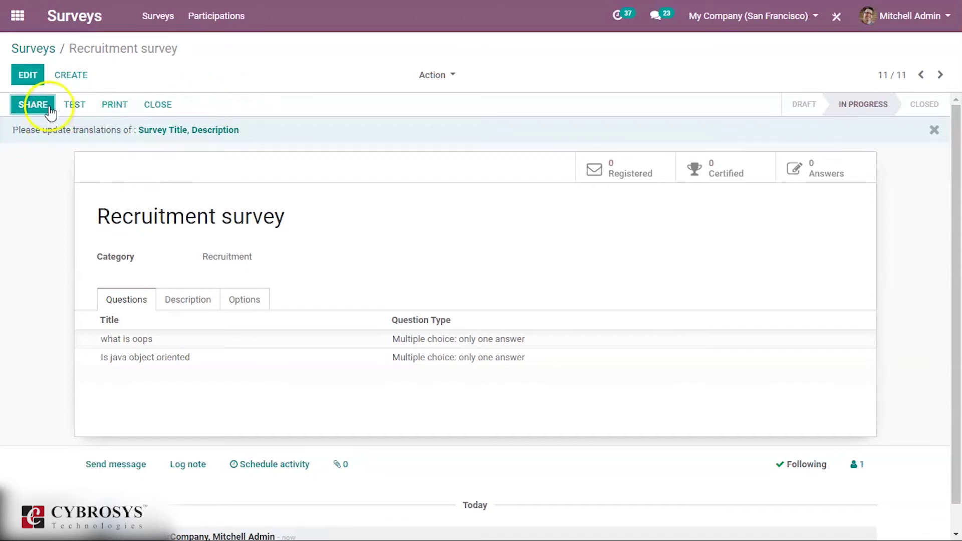
# Send the survey invitation to two contacts, including the company admin.
pyautogui.click(20, 107)
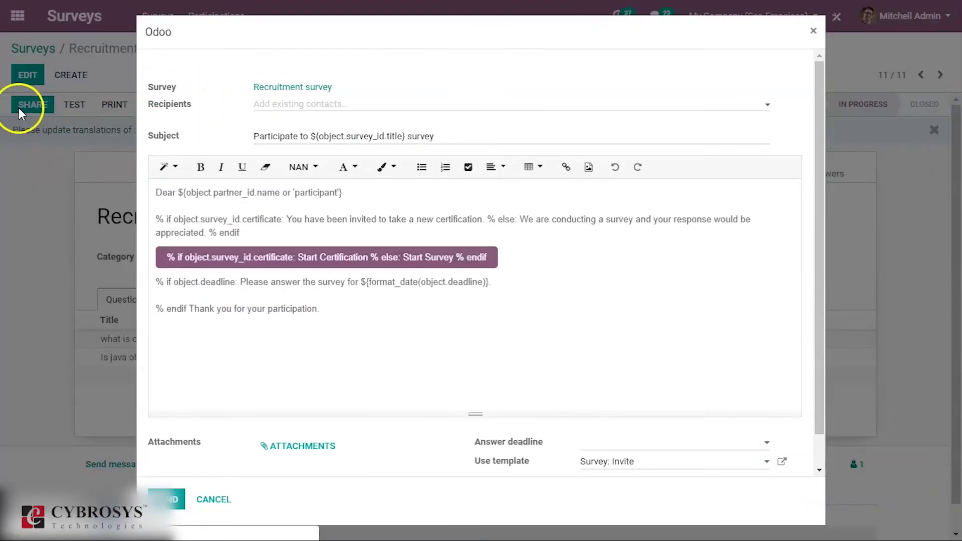
pyautogui.click(299, 104)
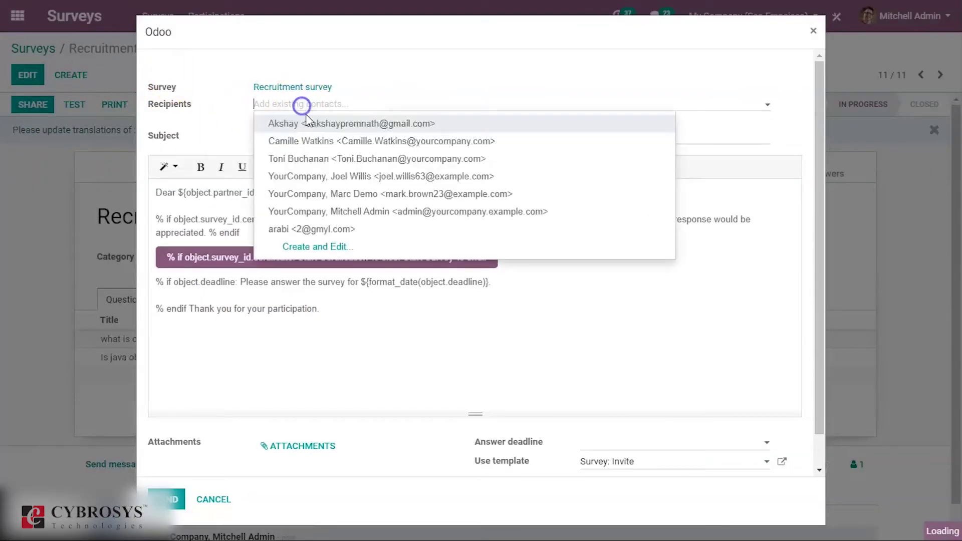
pyautogui.click(320, 164)
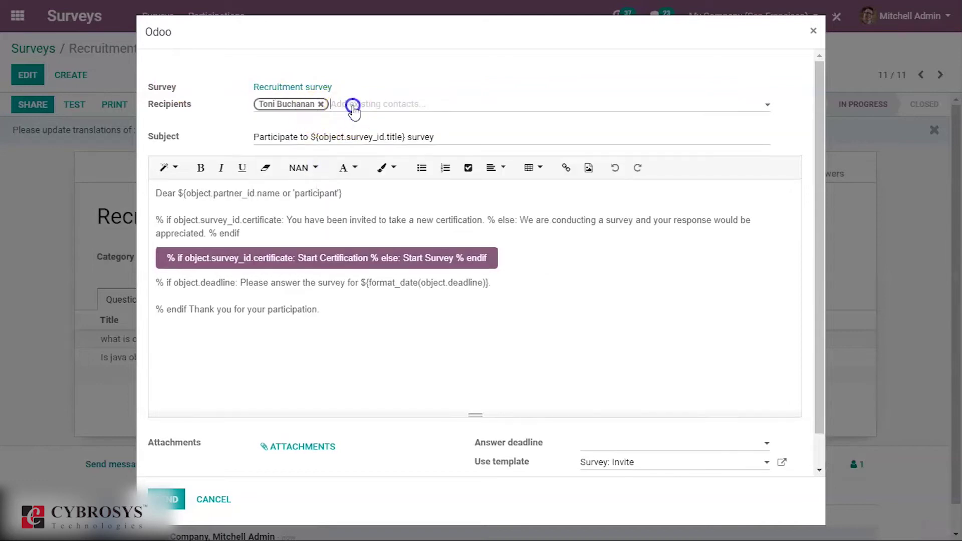
pyautogui.click(353, 105)
pyautogui.click(368, 198)
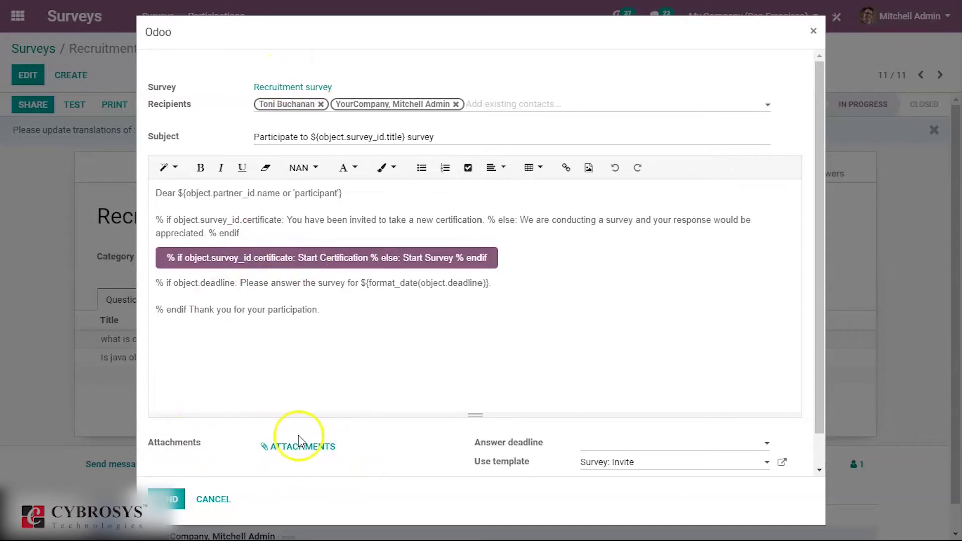
pyautogui.click(608, 446)
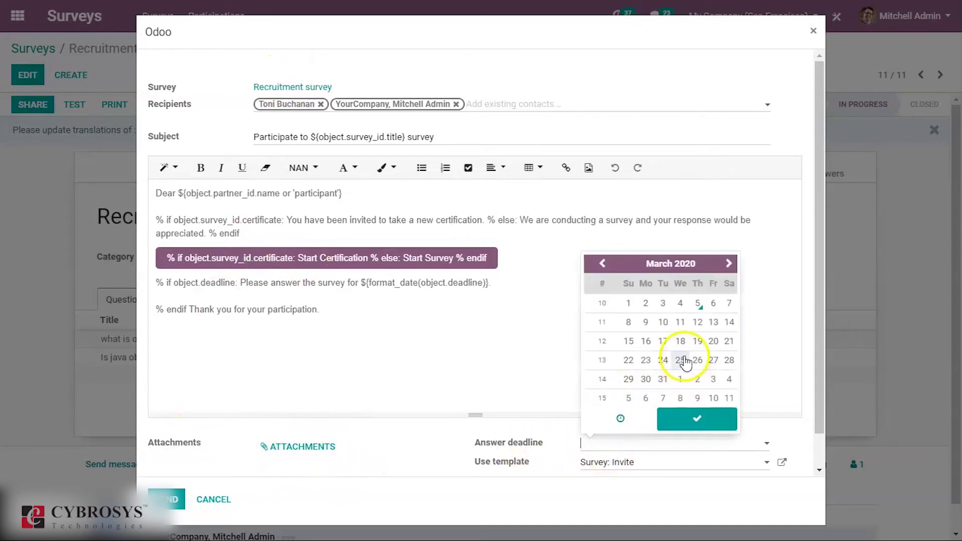
pyautogui.click(180, 501)
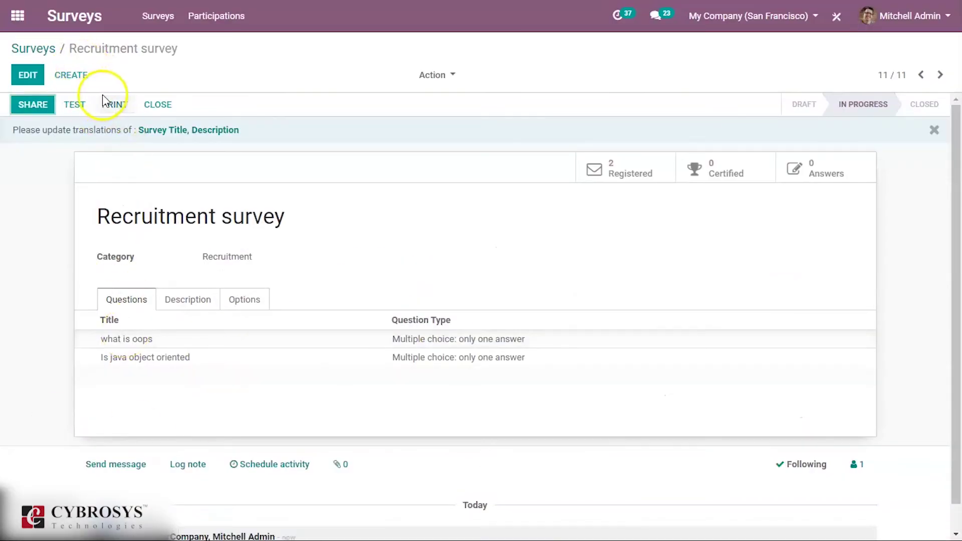
# Test the certification answering Object oriented and No, submitting for a failed 50% score.
pyautogui.click(80, 106)
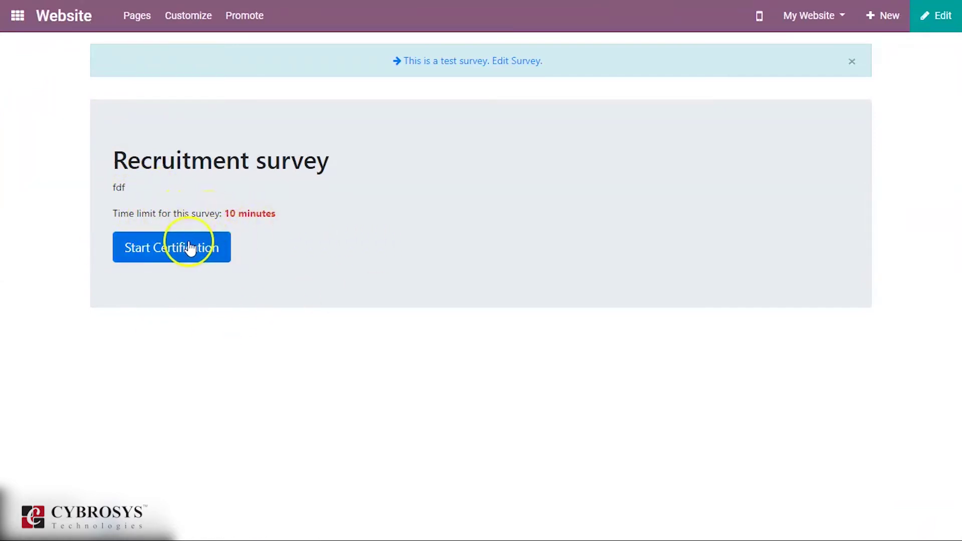
pyautogui.click(226, 245)
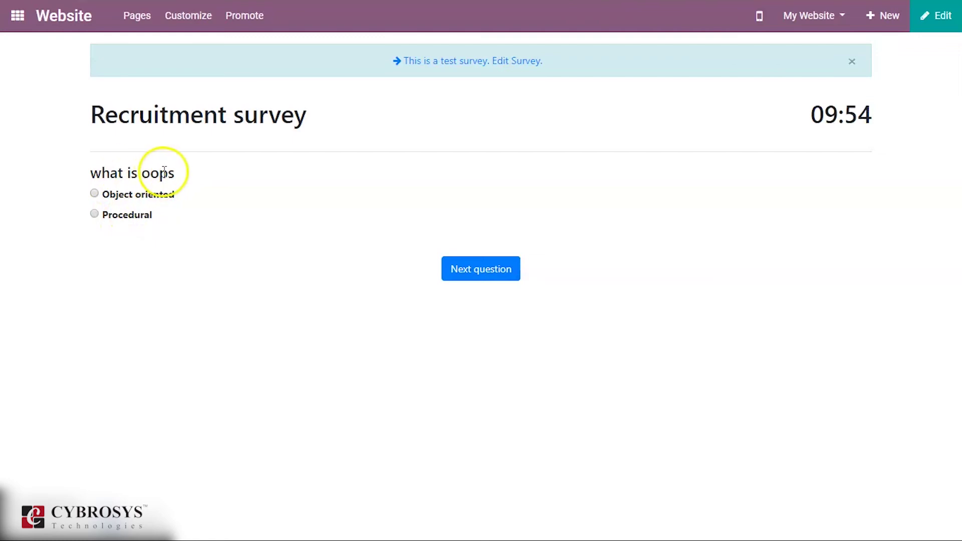
pyautogui.click(94, 193)
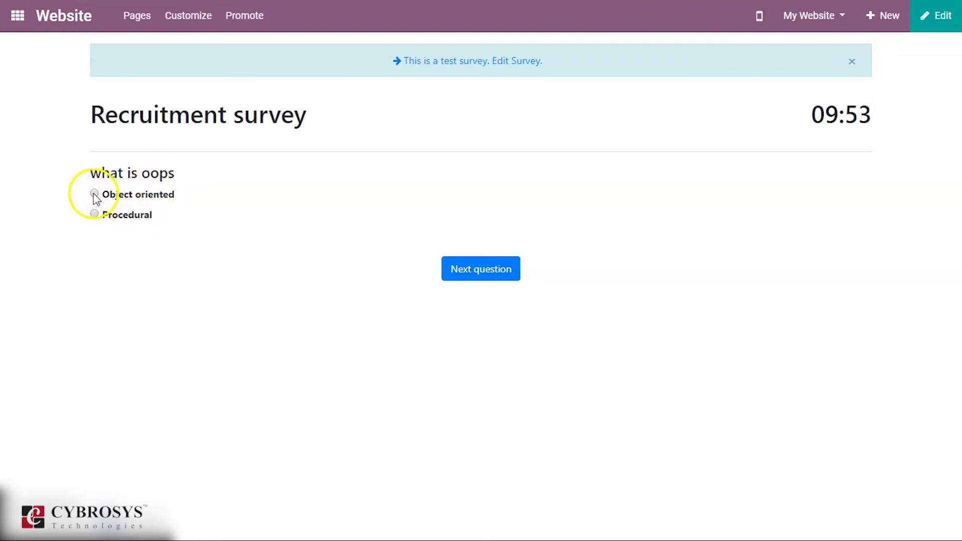
pyautogui.click(460, 271)
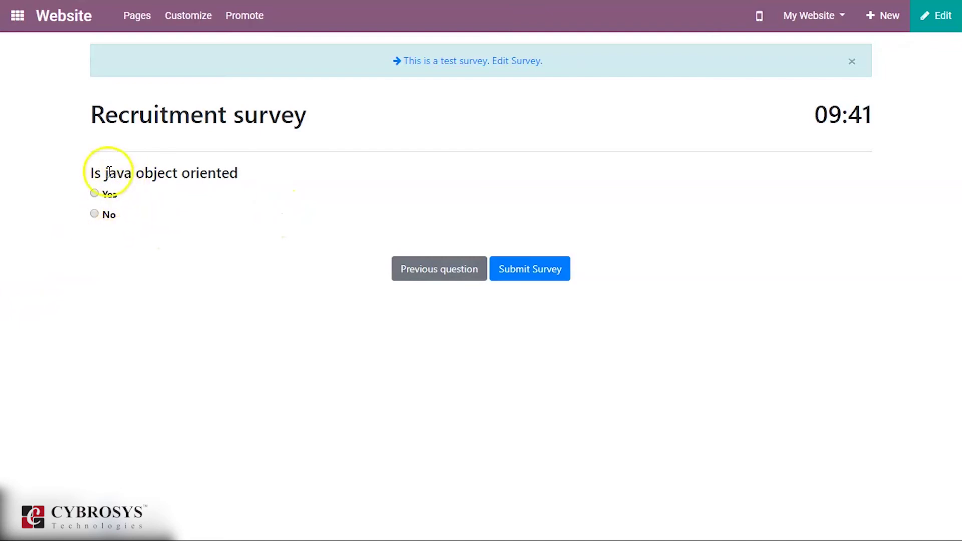
pyautogui.click(103, 199)
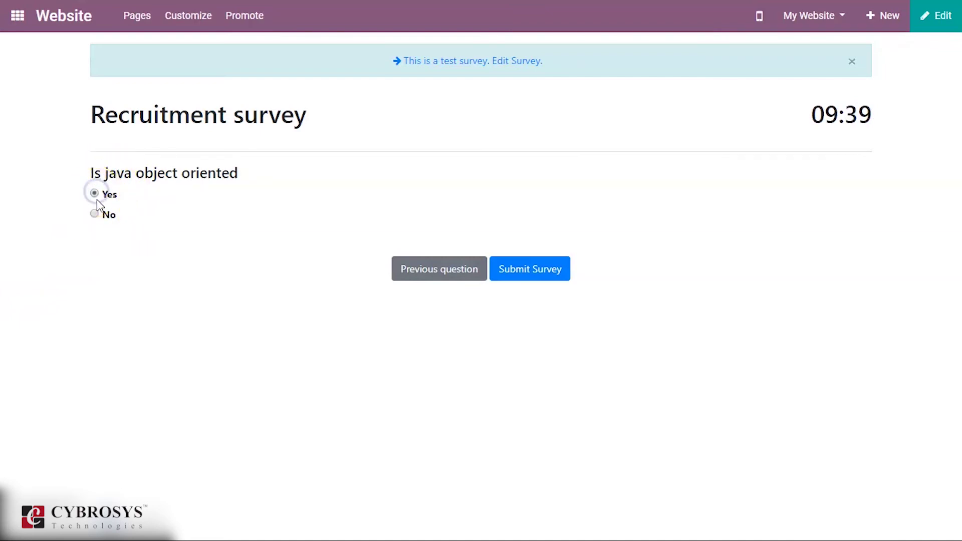
pyautogui.click(96, 211)
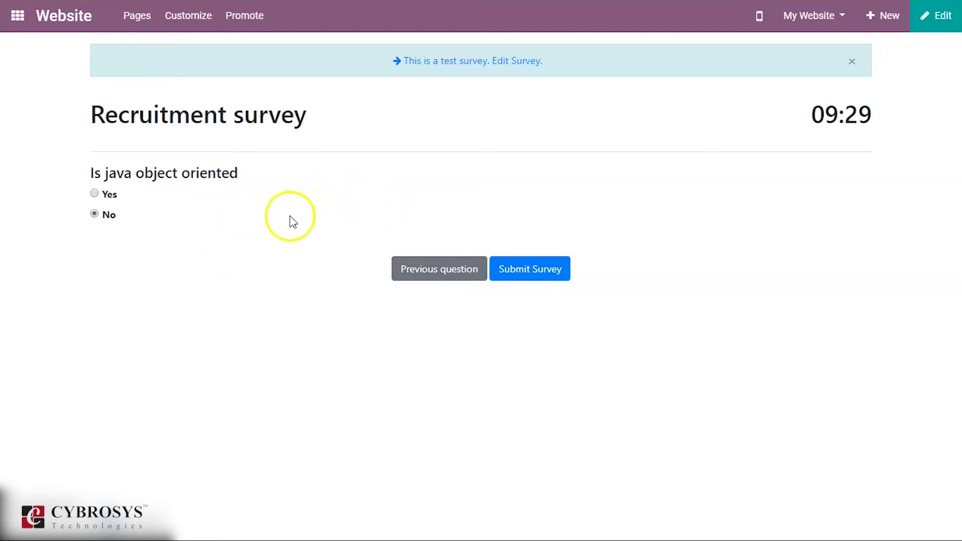
pyautogui.click(515, 268)
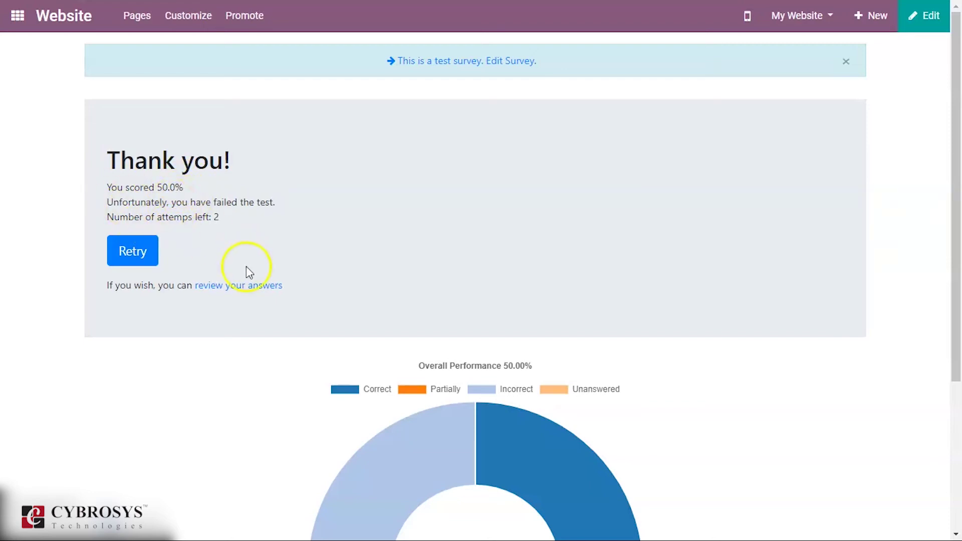
# Look over the failed attempt's results chart and open the review of the given answers.
pyautogui.scroll(-4, 408, 370)
pyautogui.moveTo(499, 226)
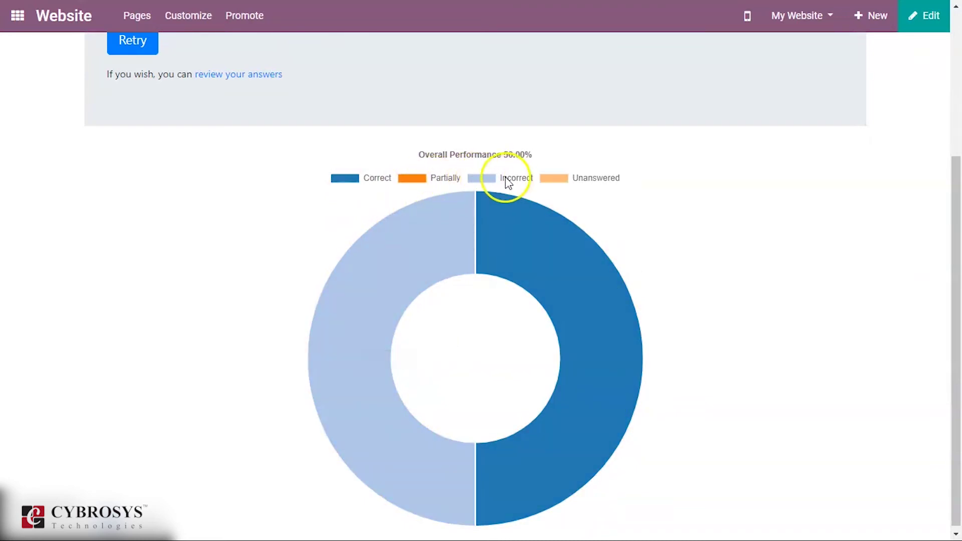
pyautogui.moveTo(321, 336)
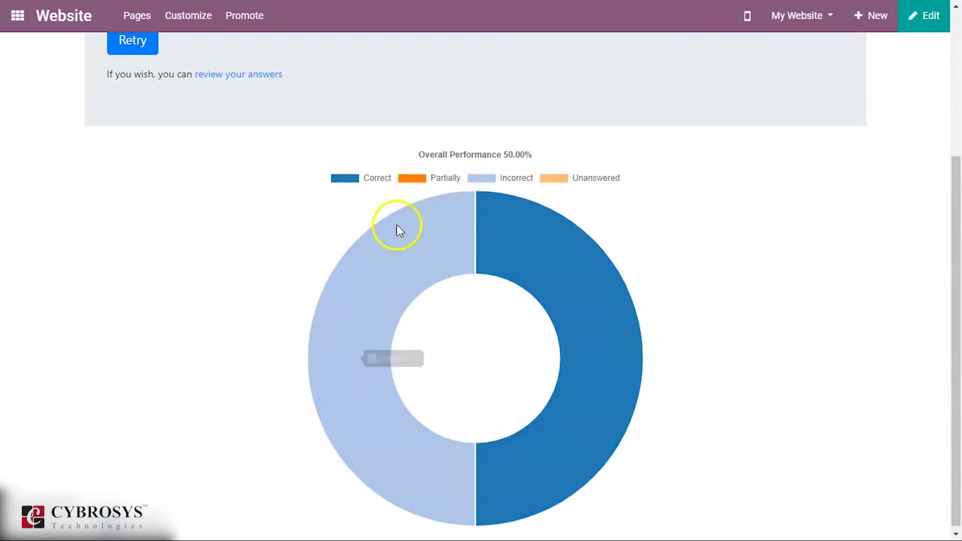
pyautogui.scroll(4, 181, 399)
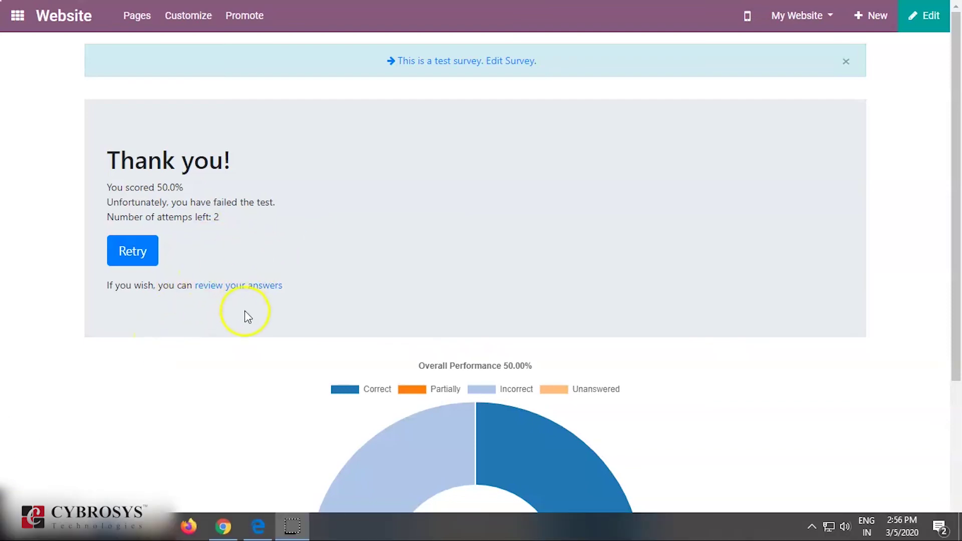
pyautogui.click(238, 290)
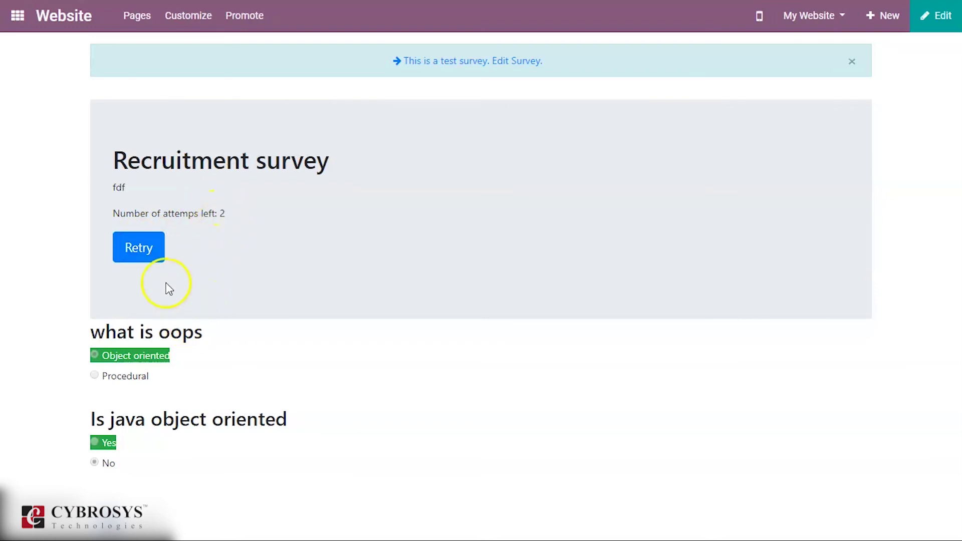
# Retry the certification, answering Object oriented and Yes, and view the 100% passed result.
pyautogui.click(138, 249)
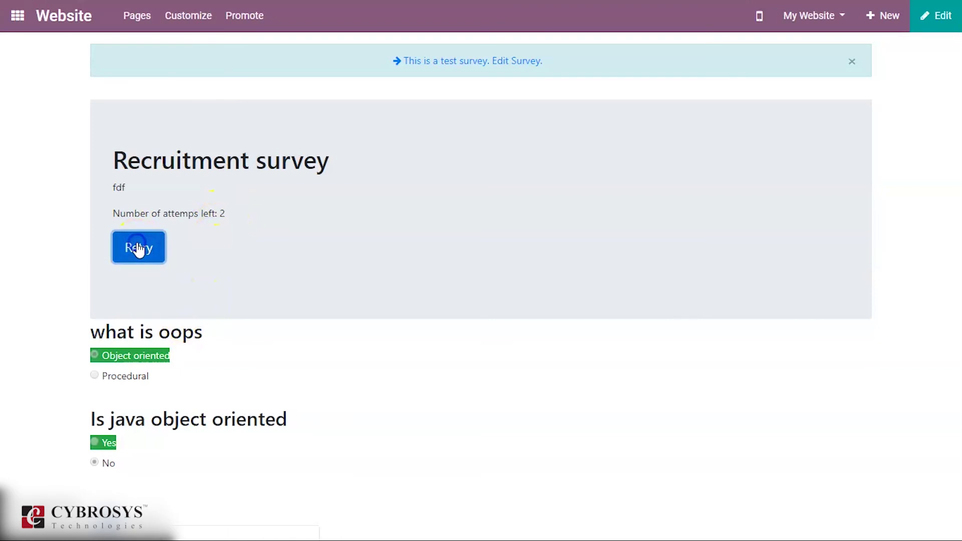
pyautogui.click(200, 188)
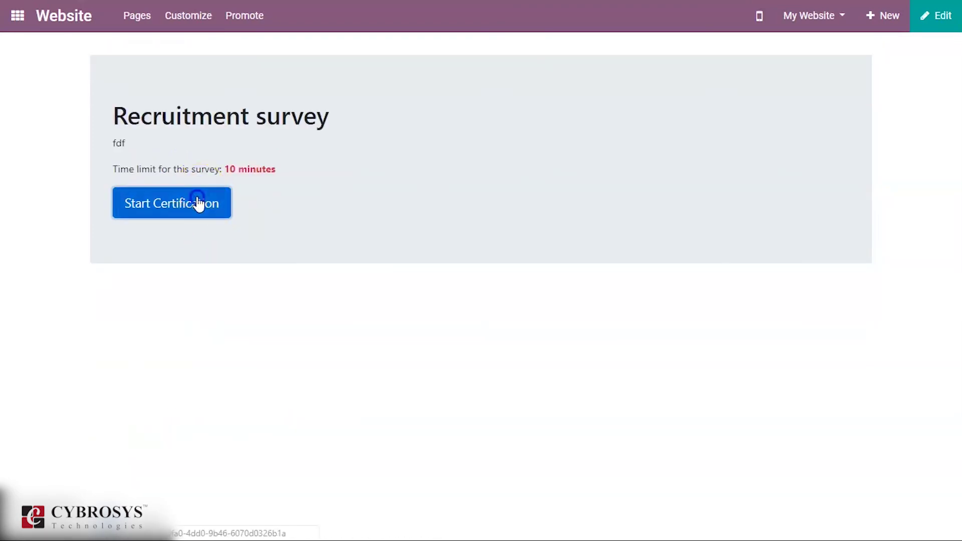
pyautogui.click(95, 138)
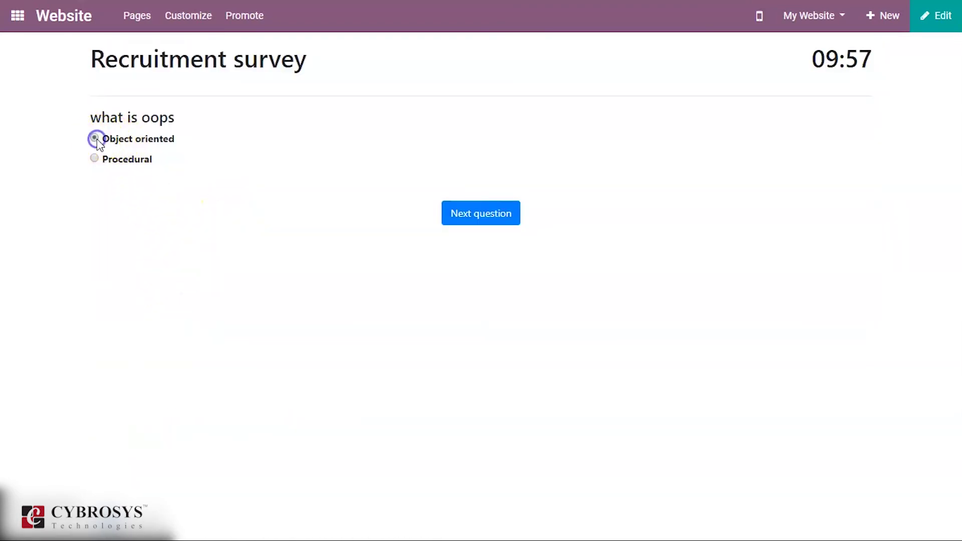
pyautogui.click(452, 212)
pyautogui.click(94, 139)
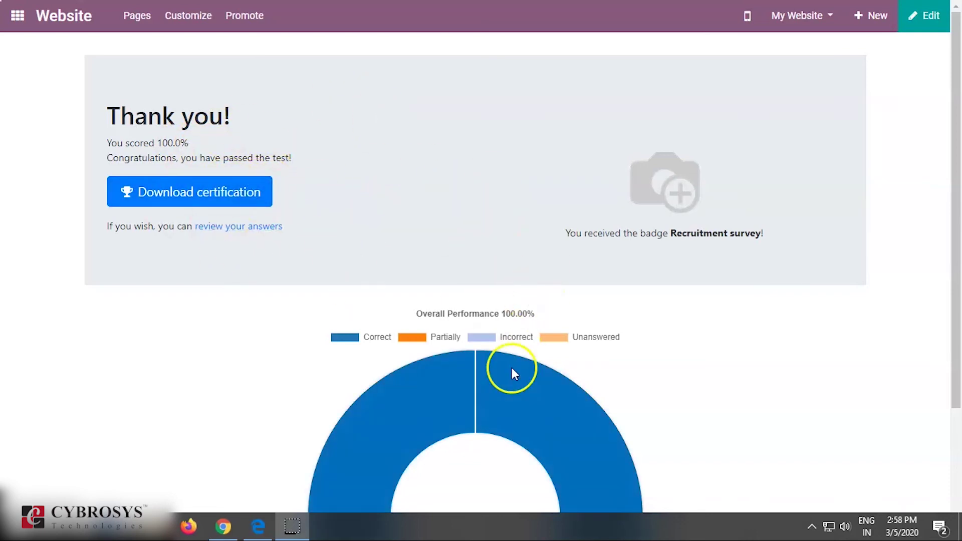
pyautogui.scroll(-3, 510, 368)
pyautogui.scroll(3, 483, 223)
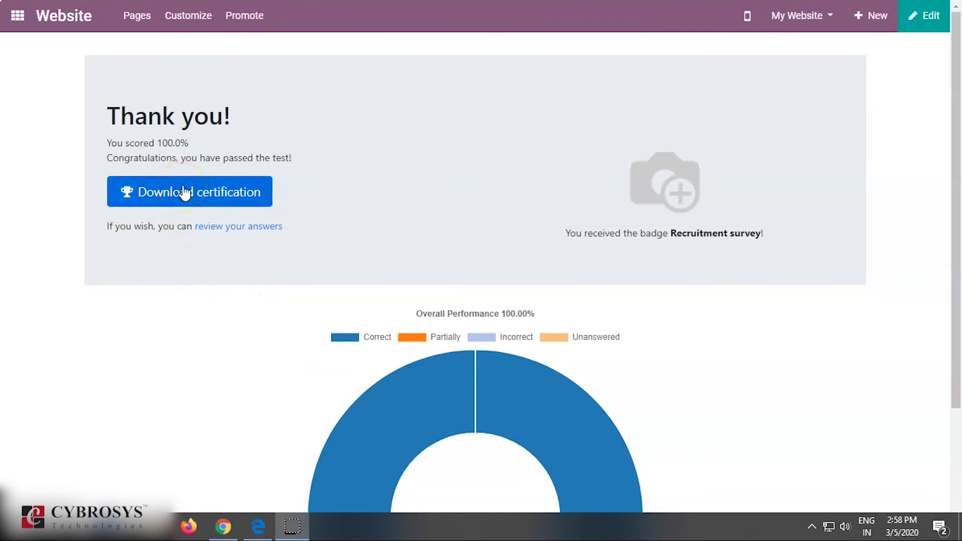
pyautogui.scroll(-2, 211, 193)
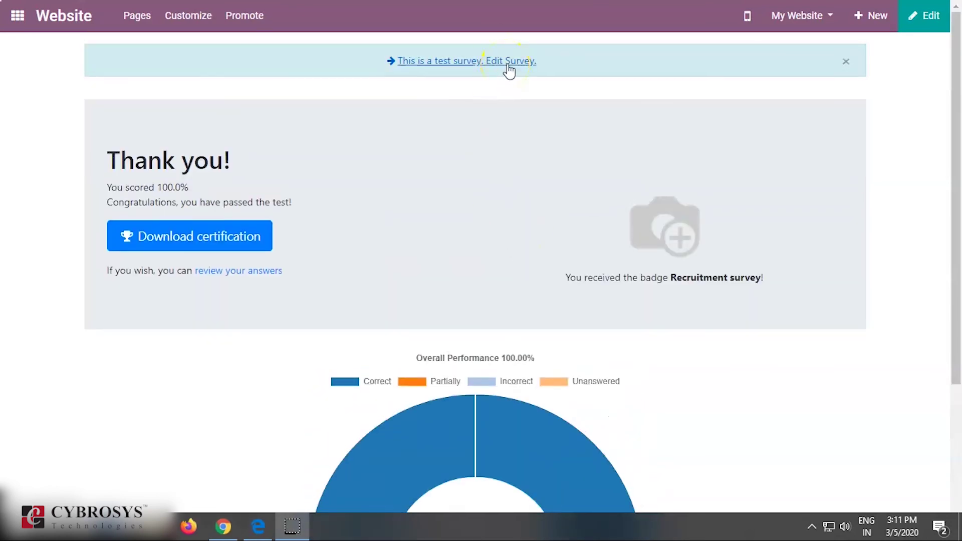
# From the survey form, check which participants earned the certification, then go back.
pyautogui.click(508, 65)
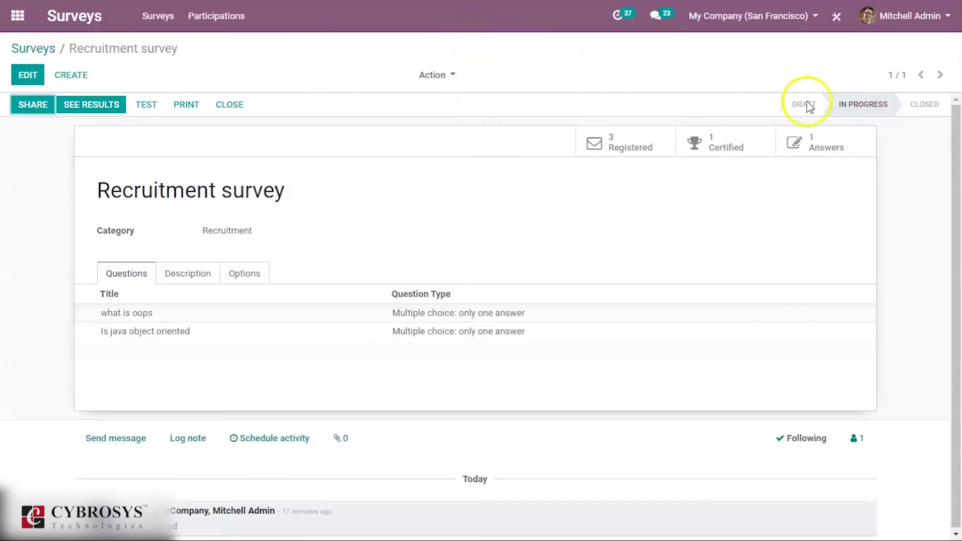
pyautogui.click(716, 150)
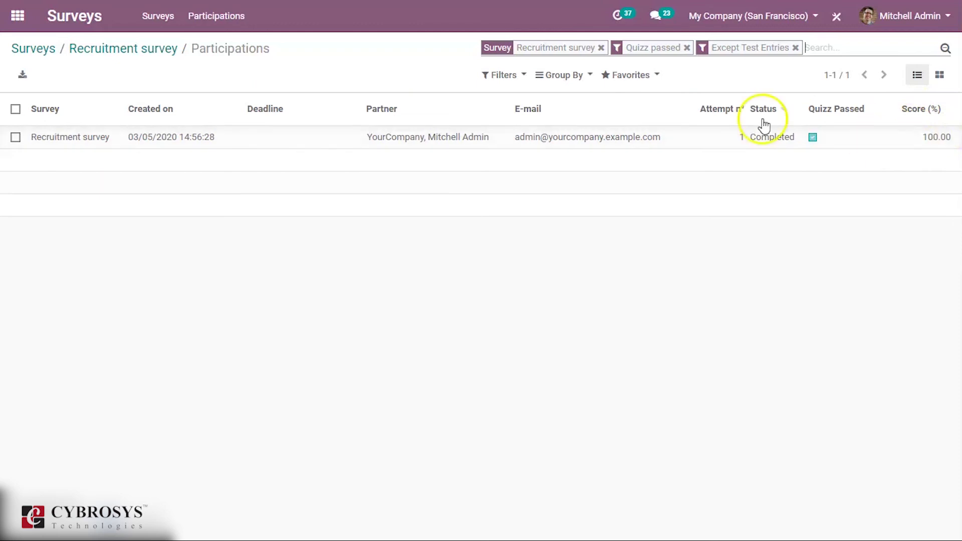
pyautogui.click(135, 47)
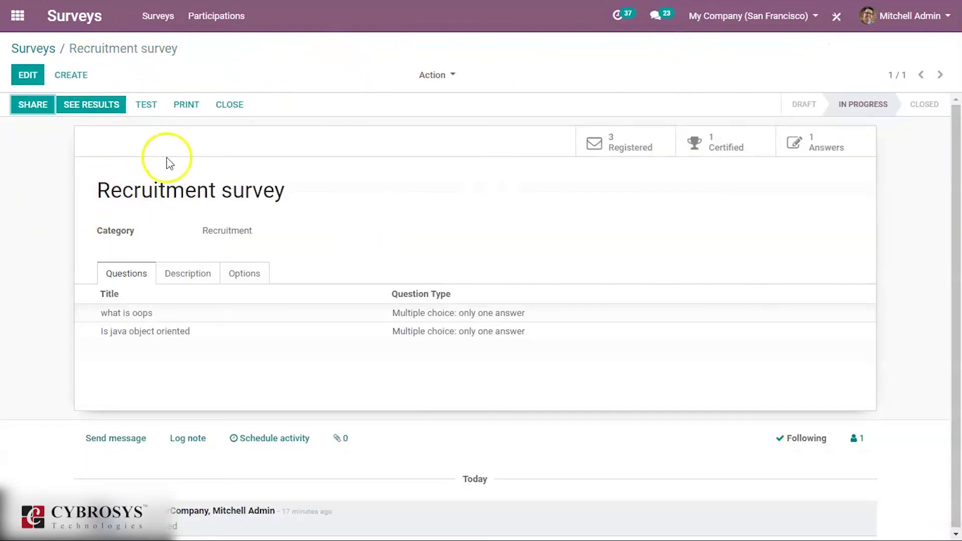
# Browse the survey's results overview showing the 100% success rate, then return to the form.
pyautogui.click(99, 107)
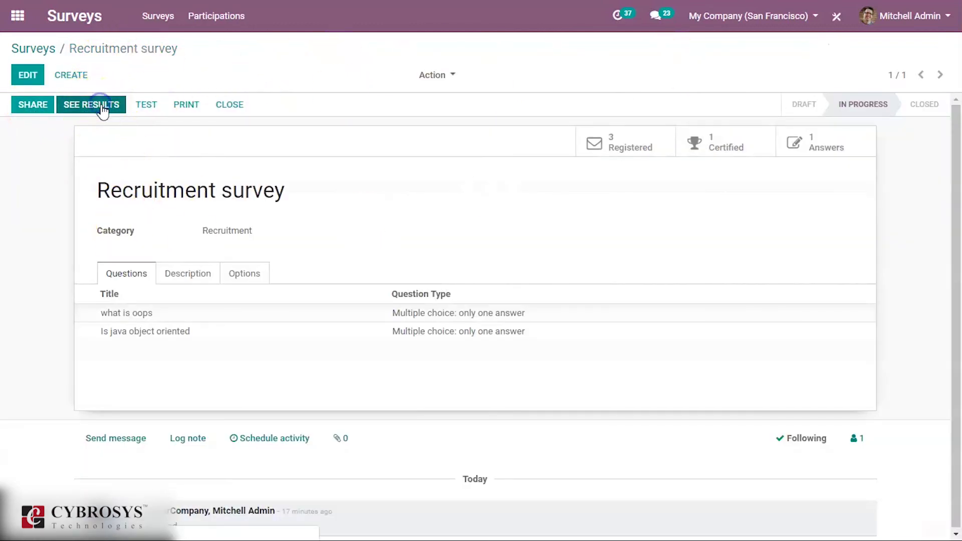
pyautogui.scroll(-6, 269, 369)
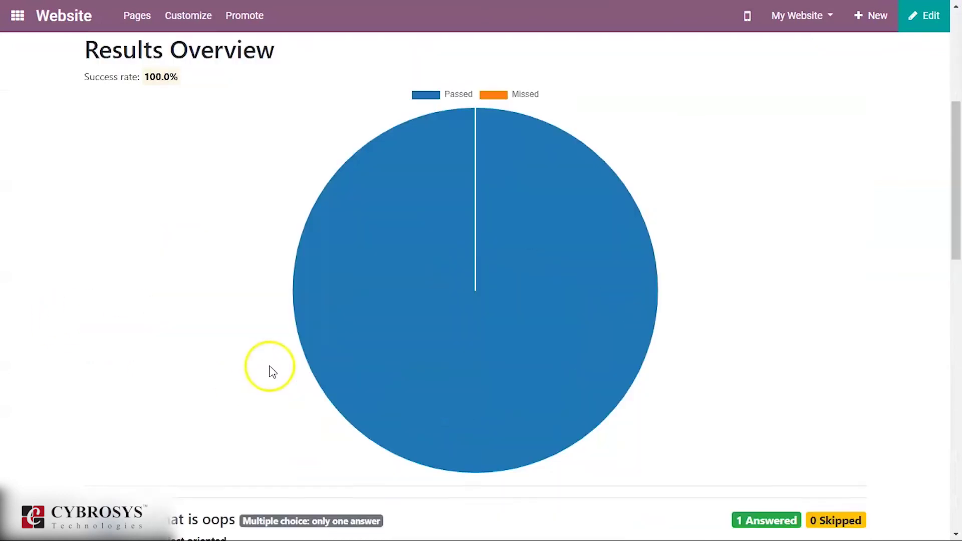
pyautogui.scroll(6, 168, 291)
pyautogui.scroll(1, 168, 291)
pyautogui.scroll(-5, 318, 354)
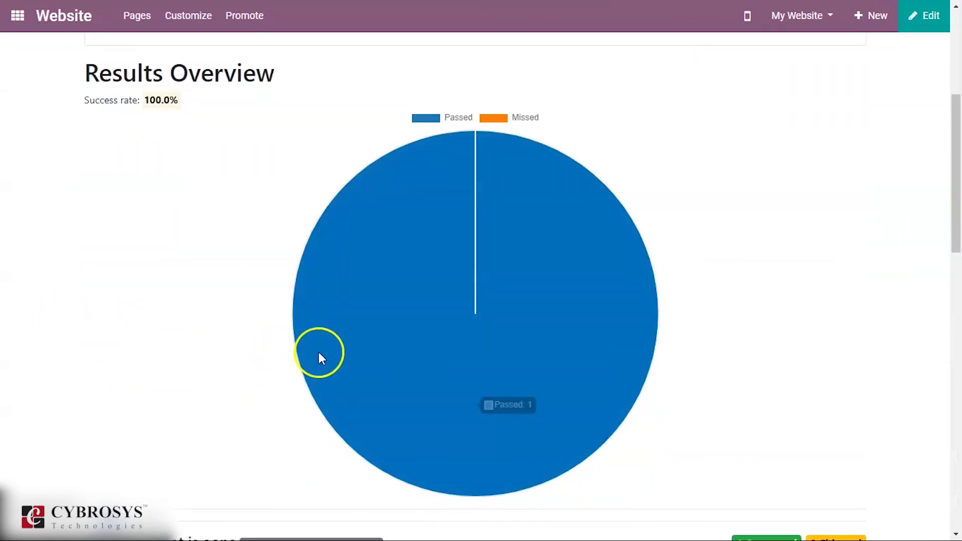
pyautogui.scroll(3, 447, 239)
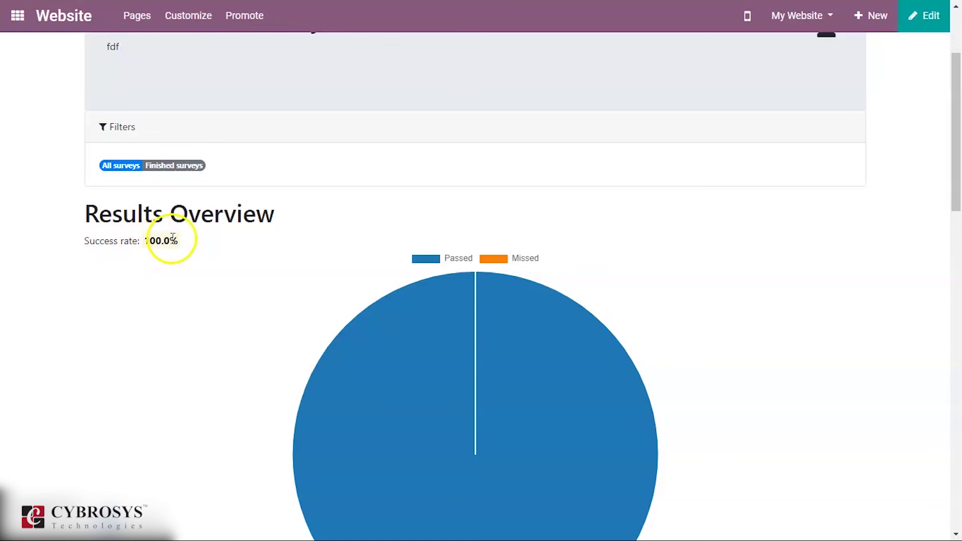
pyautogui.scroll(3, 372, 254)
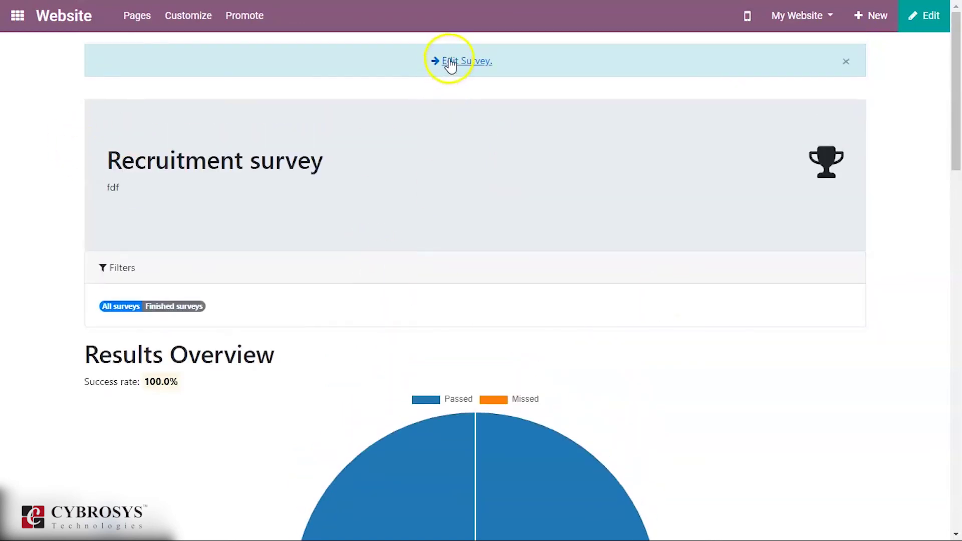
pyautogui.click(449, 61)
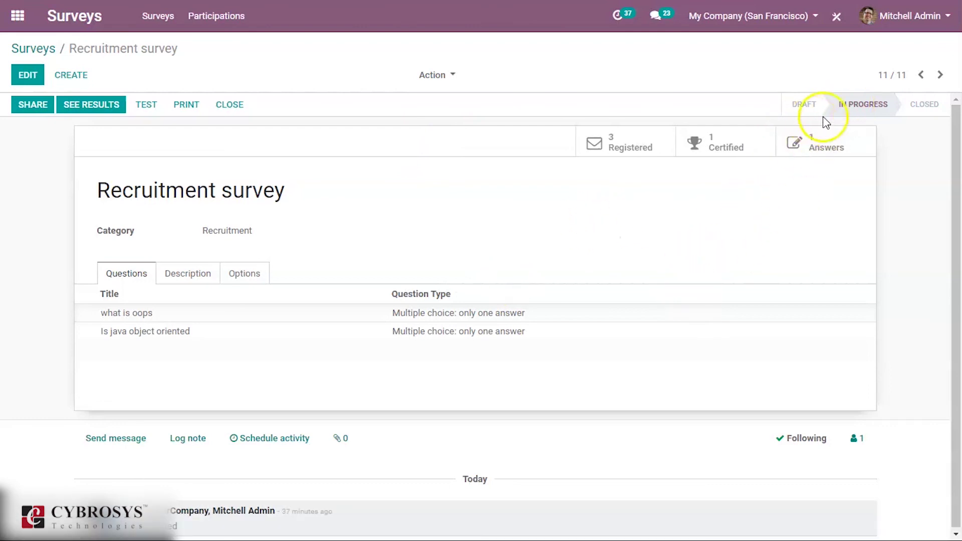
# Move the Recruitment survey card into the Closed stage on the surveys kanban and open it.
pyautogui.click(31, 48)
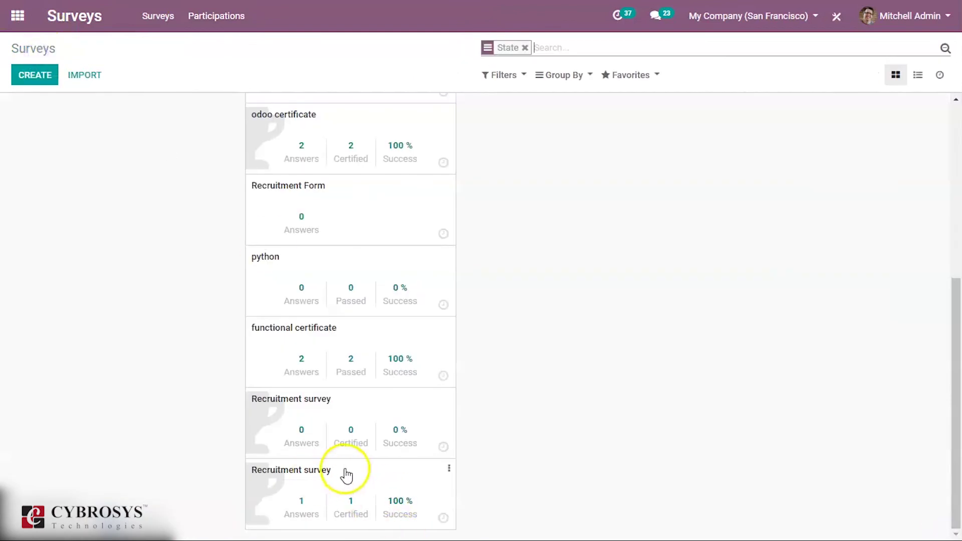
pyautogui.moveTo(346, 476); pyautogui.dragTo(608, 143)
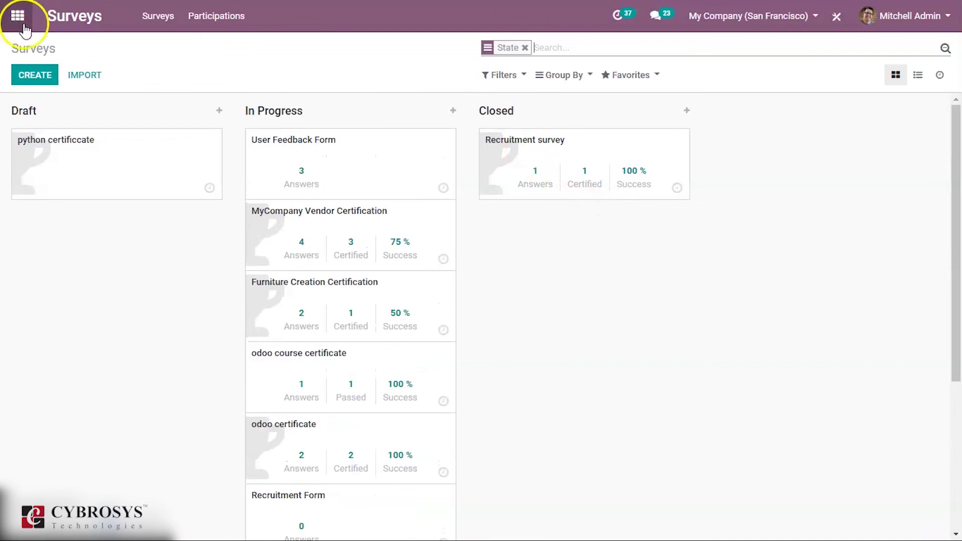
pyautogui.click(509, 149)
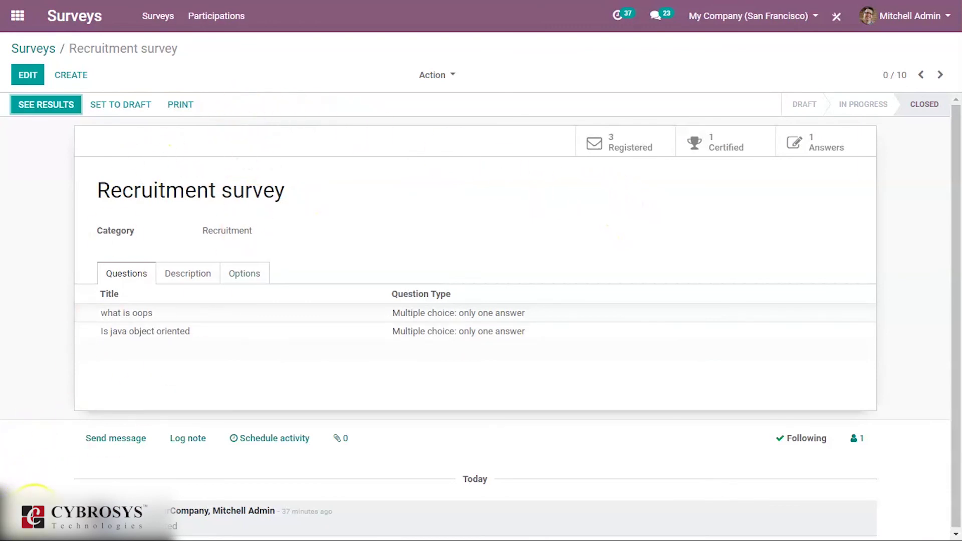
# List all participations grouped additionally by Email and Partner, expanding the User Feedback Form groups.
pyautogui.click(221, 17)
pyautogui.click(225, 45)
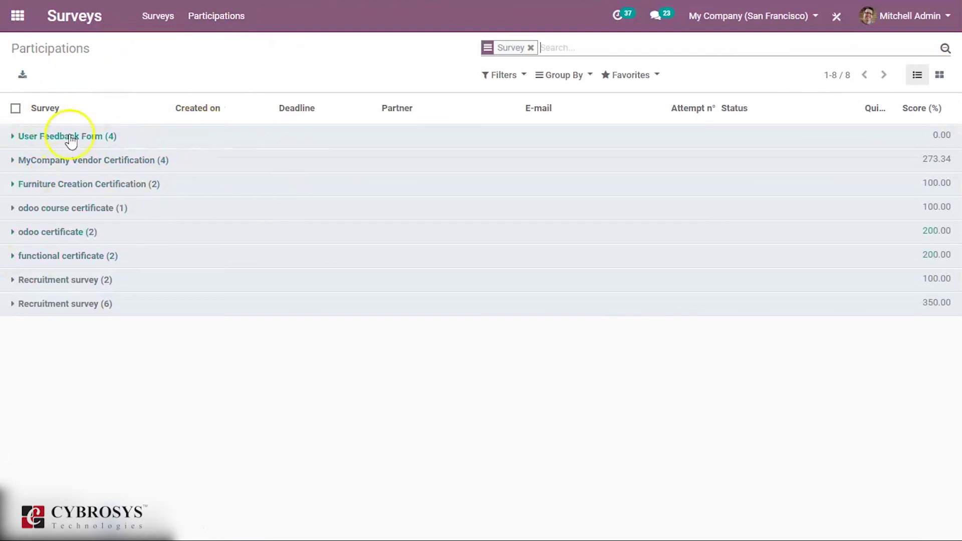
pyautogui.click(562, 75)
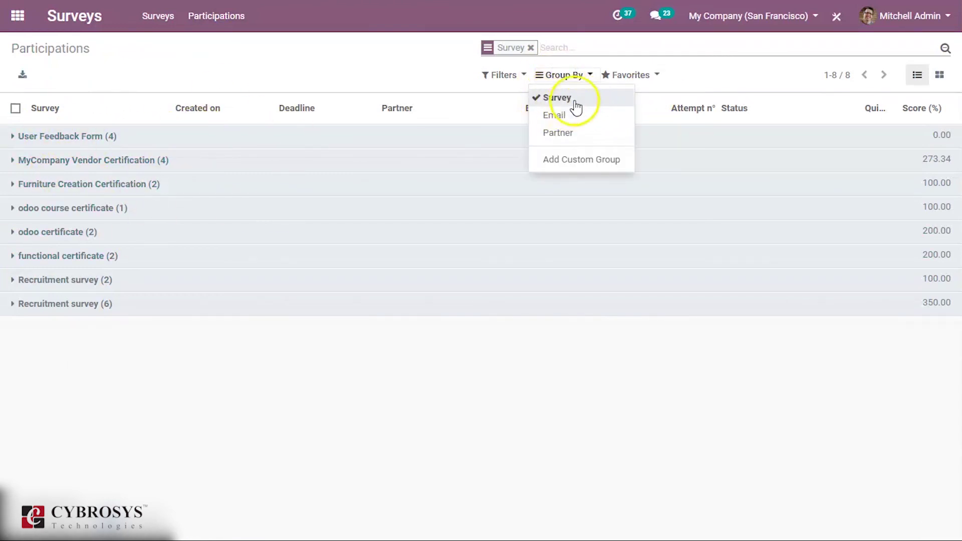
pyautogui.click(564, 115)
pyautogui.click(569, 132)
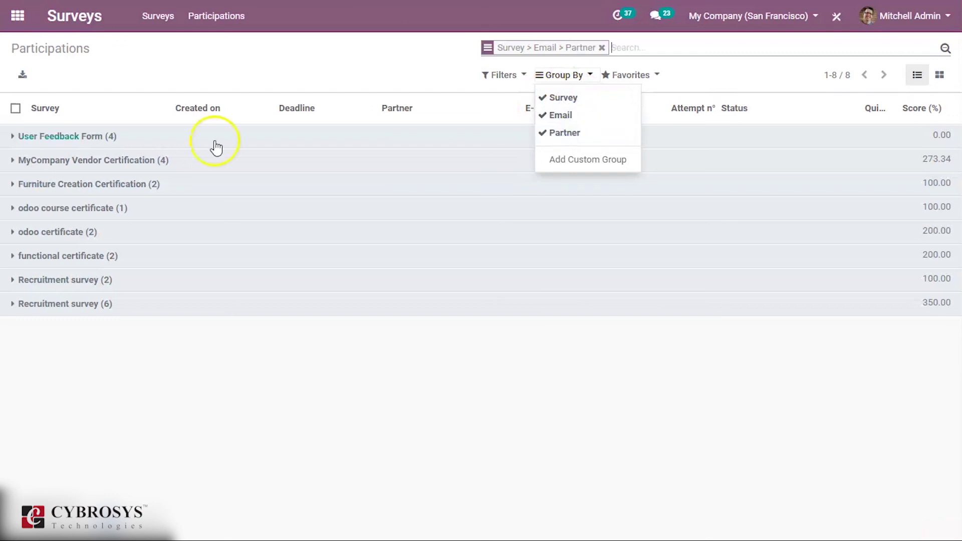
pyautogui.click(14, 143)
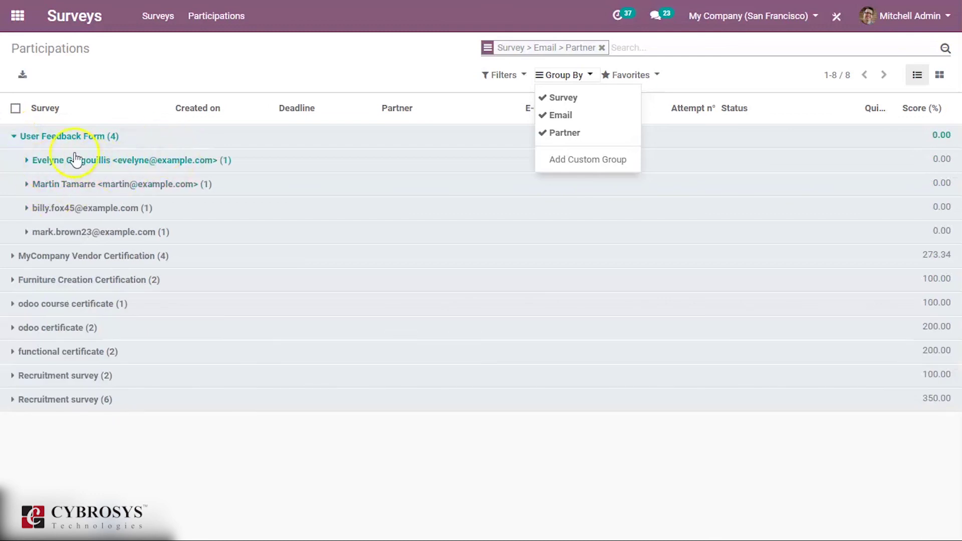
pyautogui.click(28, 161)
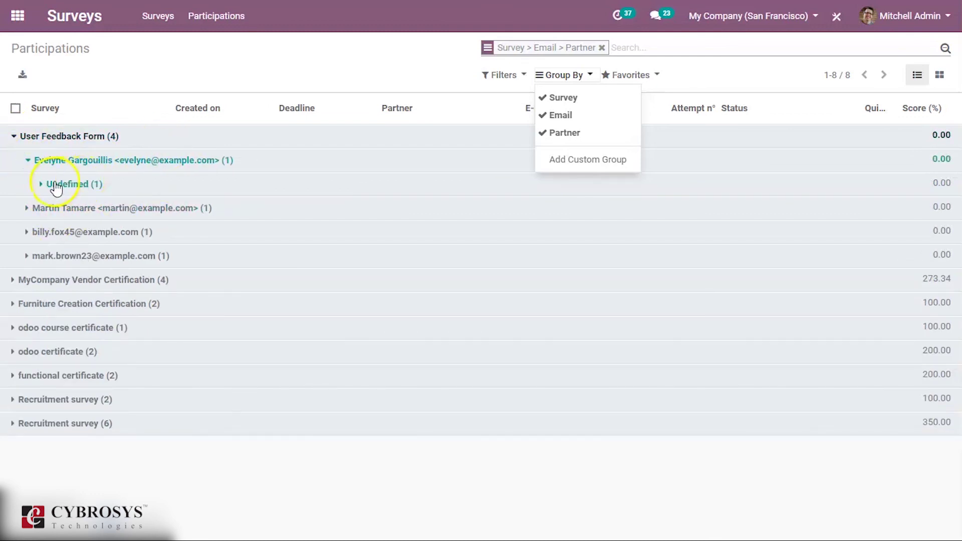
pyautogui.click(42, 186)
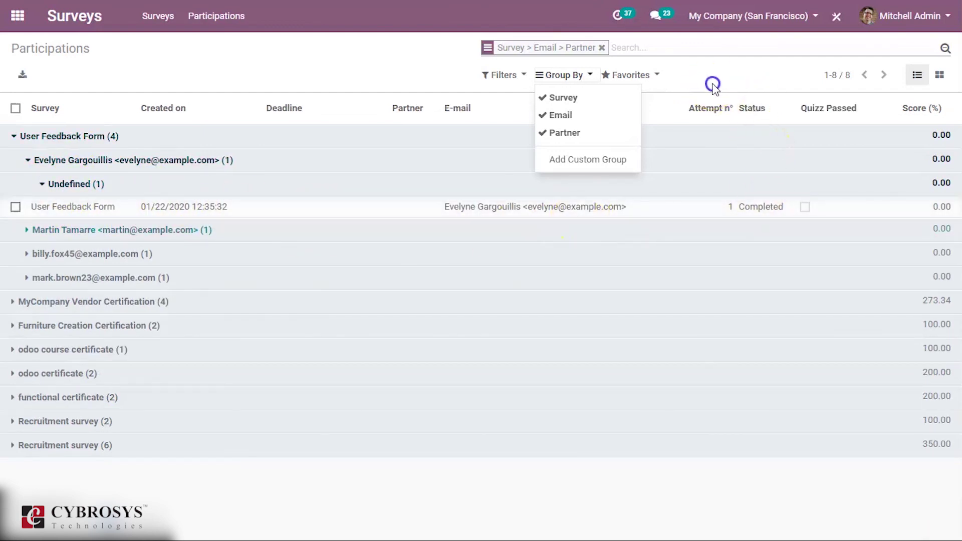
pyautogui.click(732, 155)
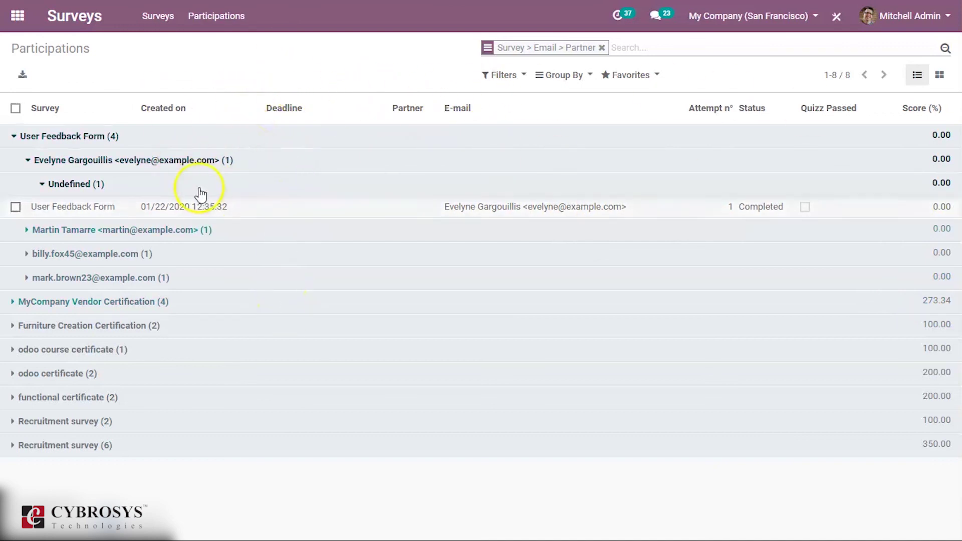
# Filter the participations to New and Completed ones.
pyautogui.click(512, 76)
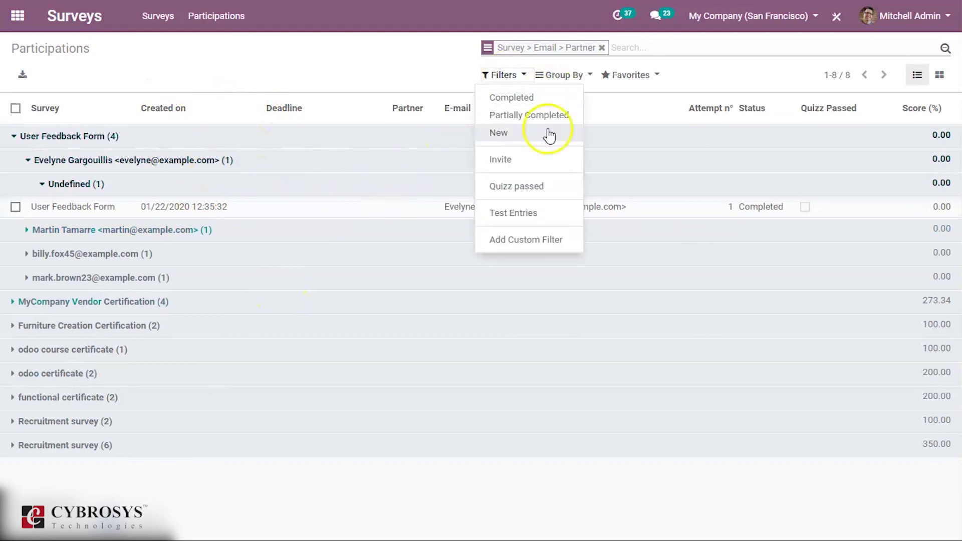
pyautogui.click(531, 133)
pyautogui.click(515, 97)
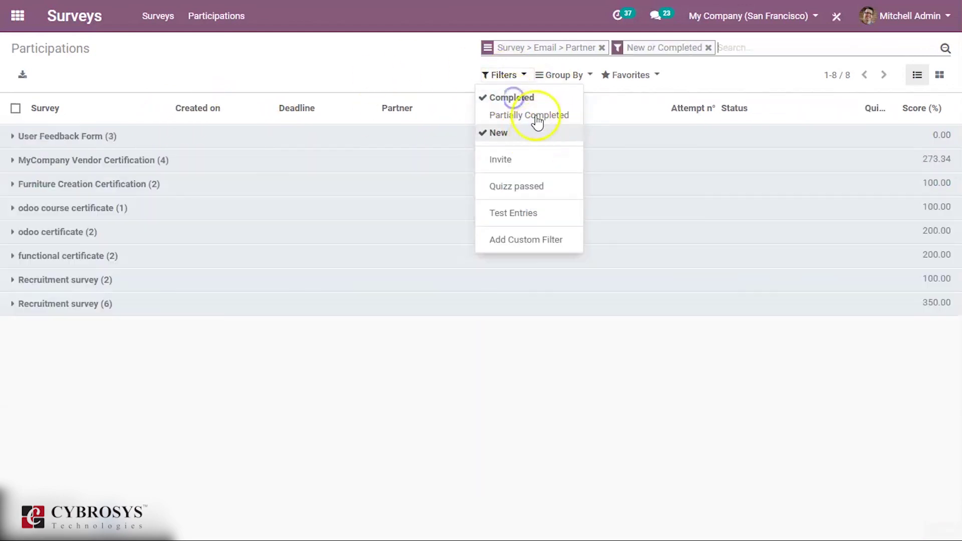